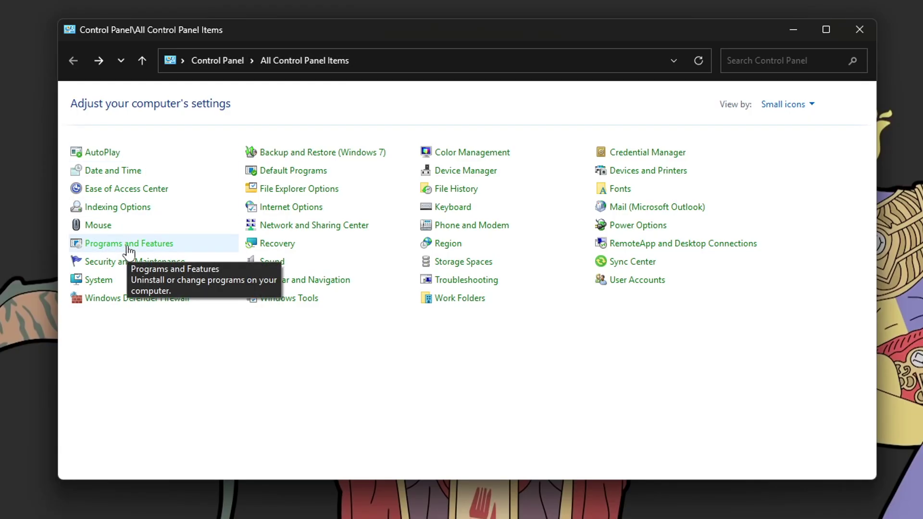
Open the Windows Features list and check Virtual Machine Platform, Windows Hypervisor Platform and Windows Subsystem for Linux
click(129, 246)
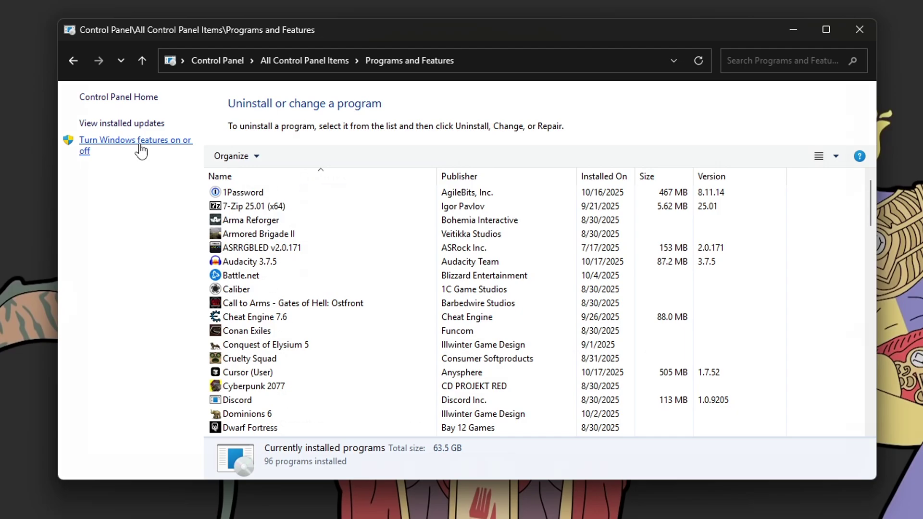
click(140, 145)
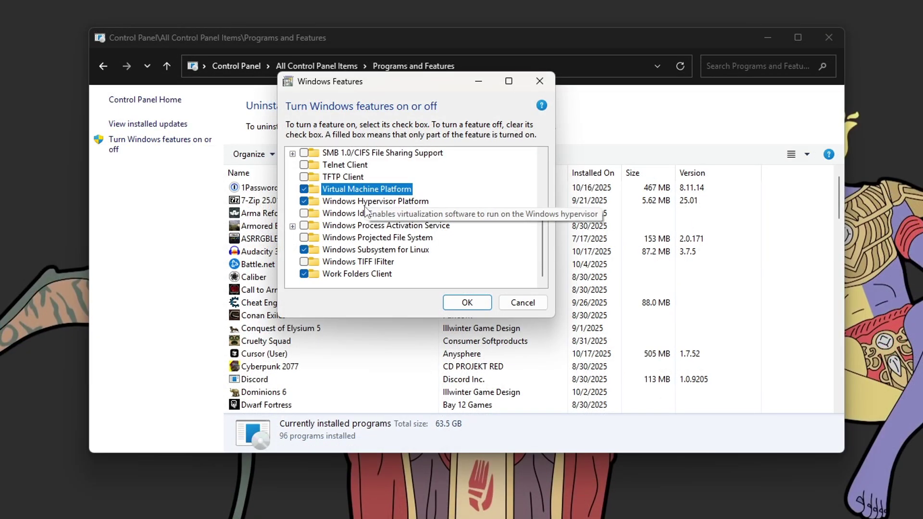
click(365, 206)
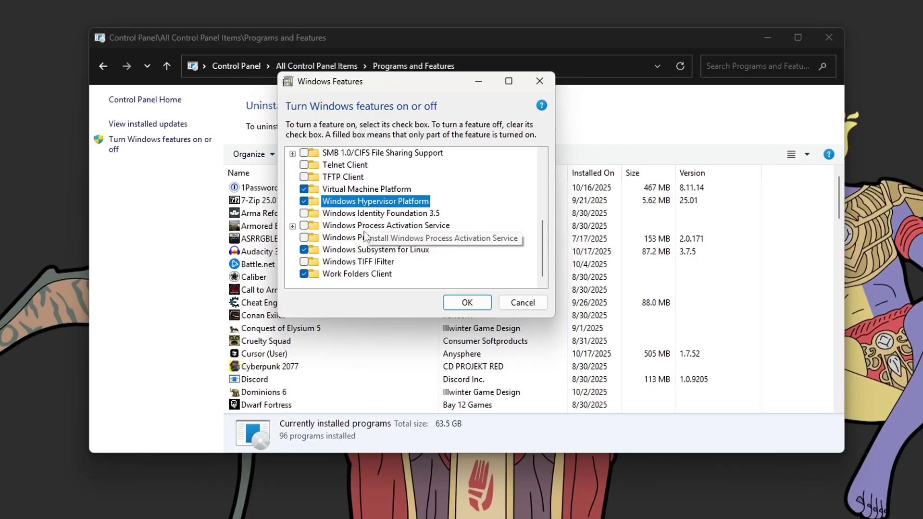
click(370, 251)
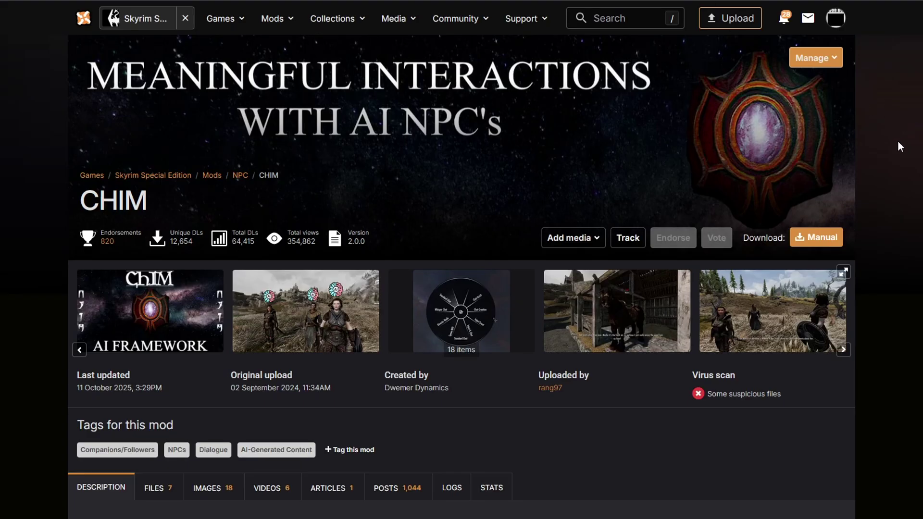
On the CHIM mod page on Nexus Mods, manually download the Dwemer Distro main file
scroll(894, 146, down, 2)
scroll(894, 147, down, 5)
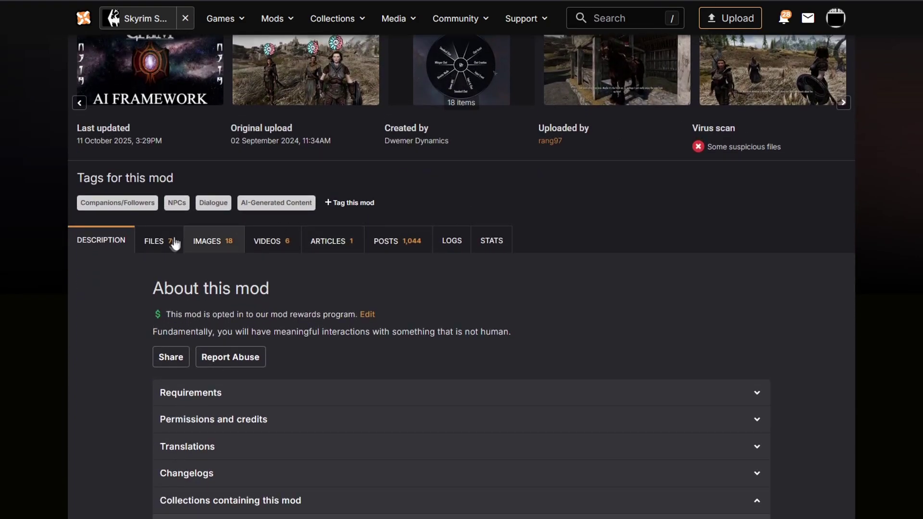
click(169, 243)
scroll(161, 248, down, 5)
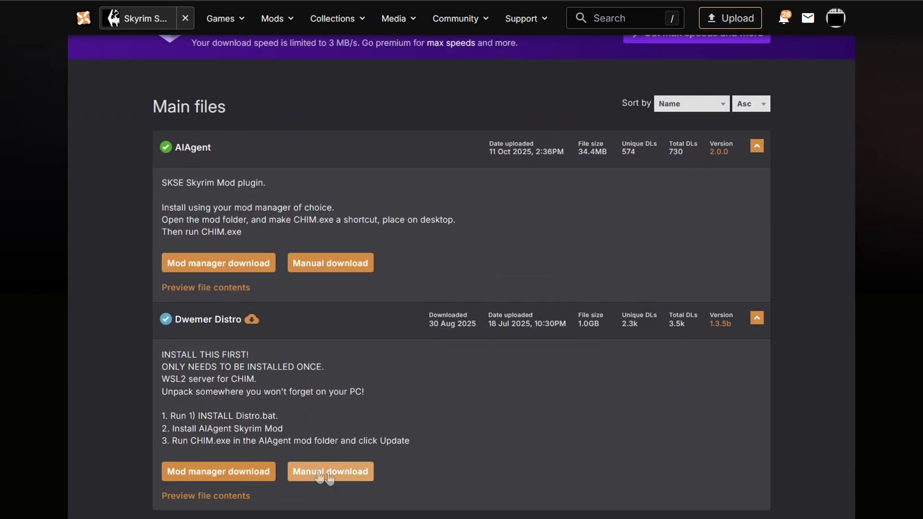
click(323, 474)
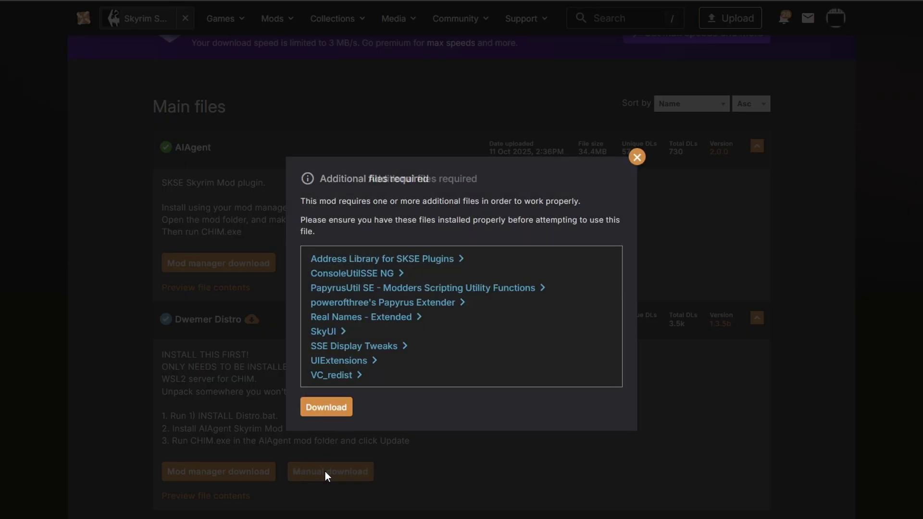
click(333, 417)
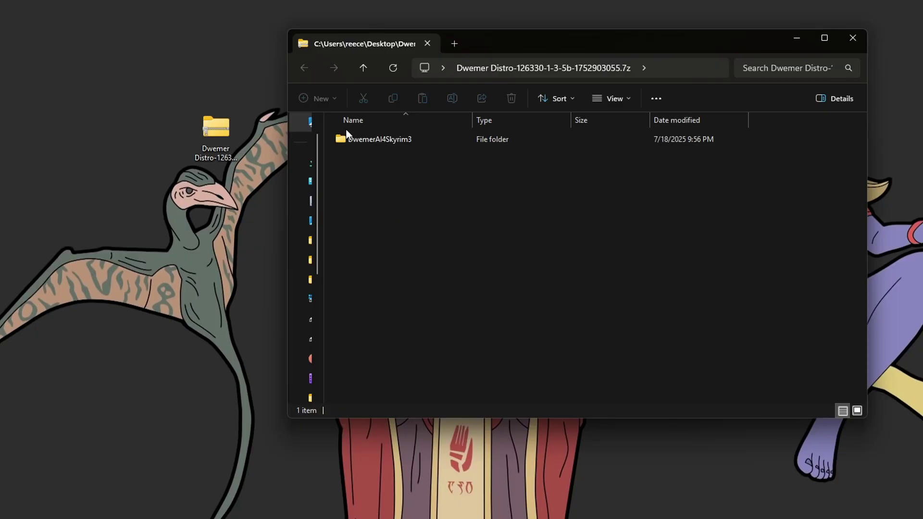
Extract the DwemerAI4Skyrim3 folder from the Dwemer Distro archive to the desktop
click(354, 139)
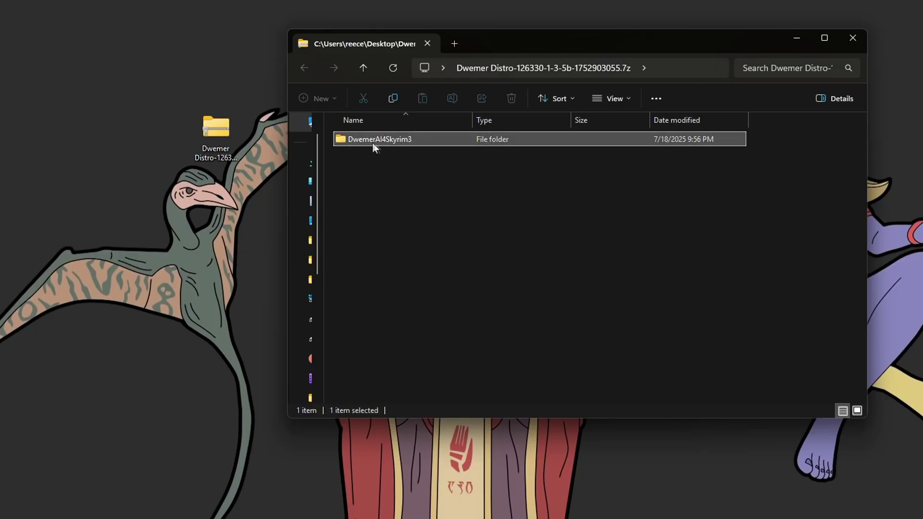
drag(376, 140, 218, 88)
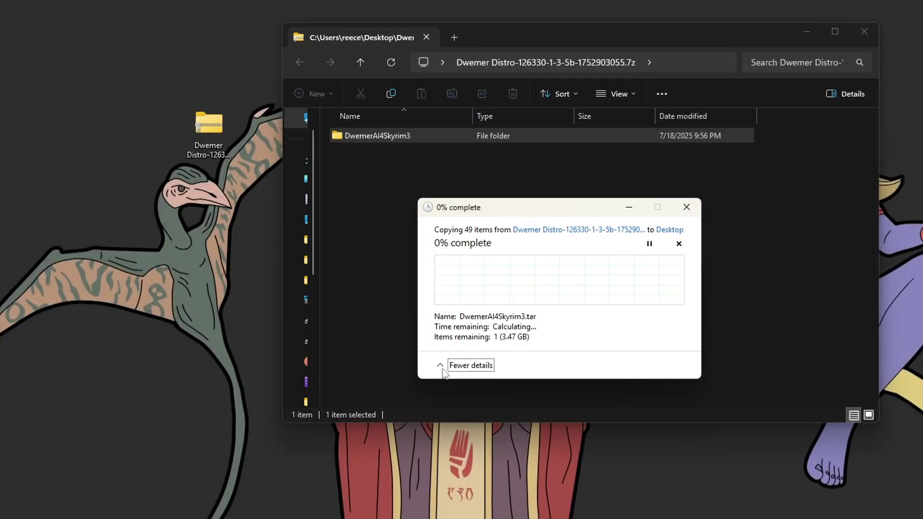
click(445, 368)
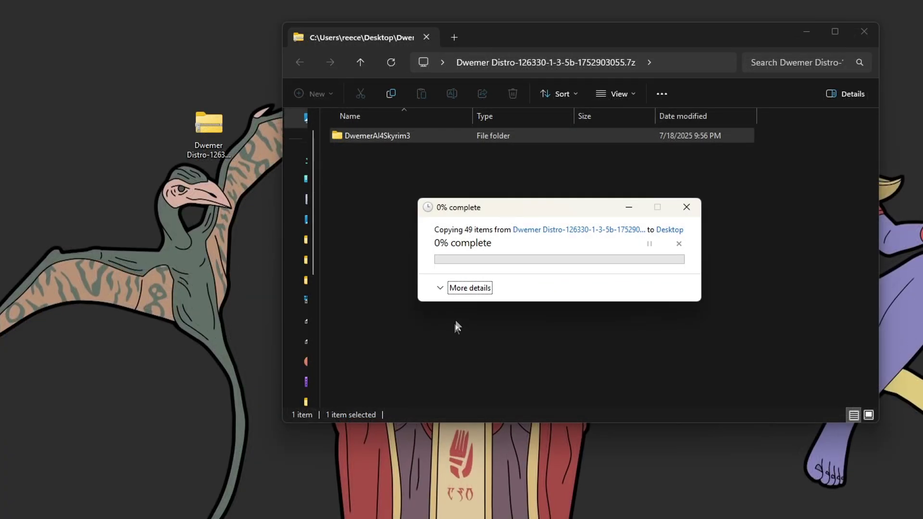
click(466, 289)
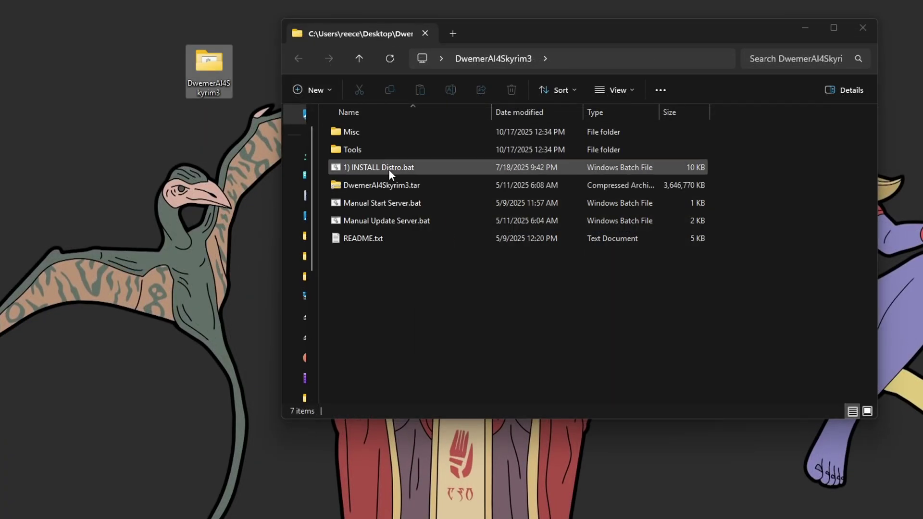
Run "1) INSTALL Distro.bat" from the extracted DwemerAI4Skyrim3 folder as administrator, allowing the unverified file to run
click(389, 169)
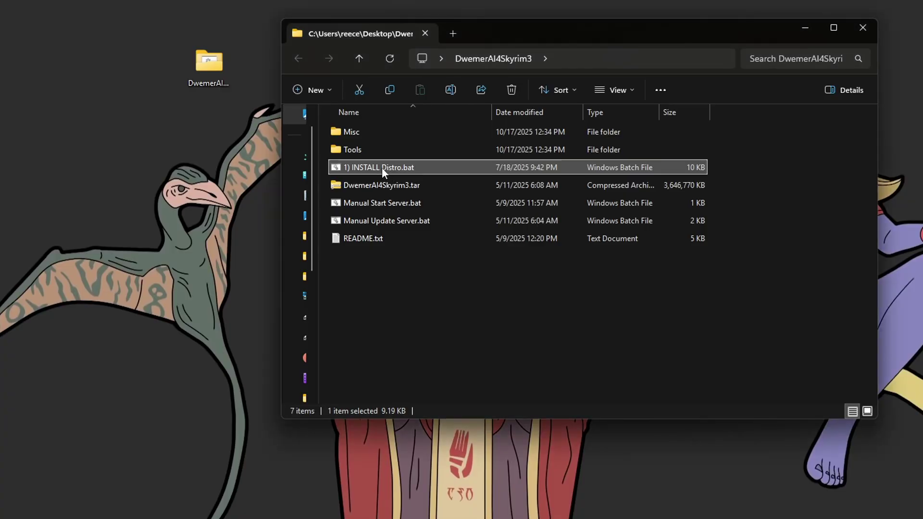
right_click(381, 167)
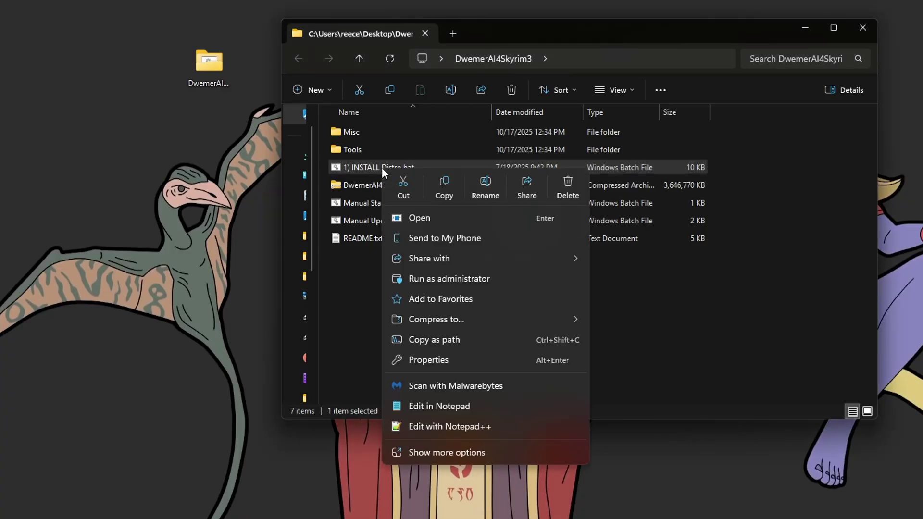
click(457, 282)
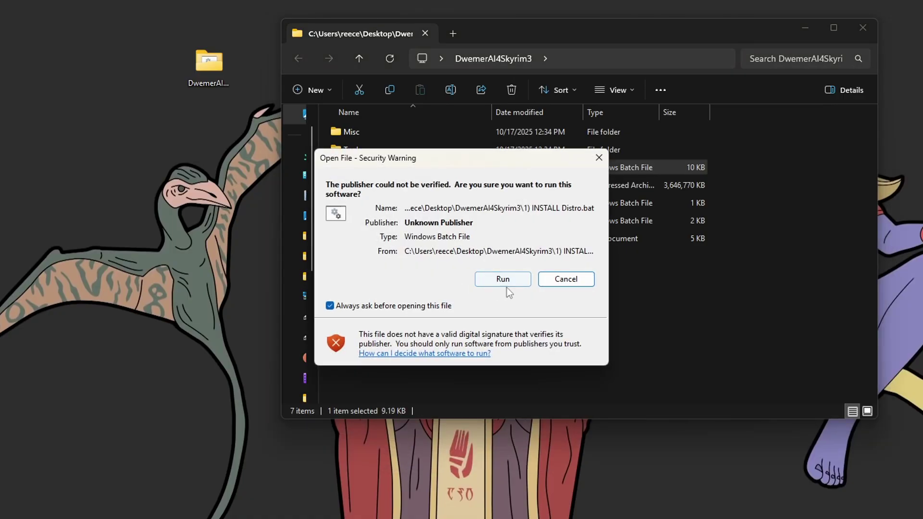
click(514, 280)
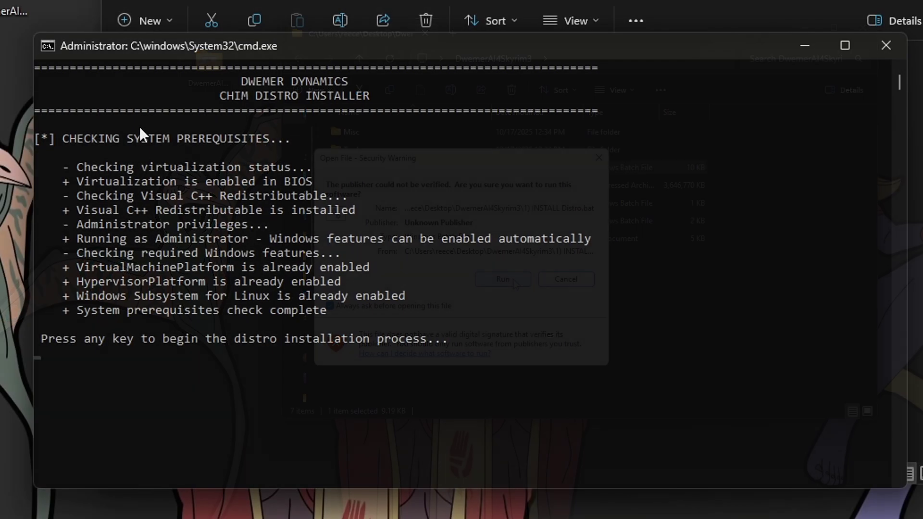
Review the system prerequisites check, start the distro installation and continue past the WSL2 step
drag(255, 174, 312, 209)
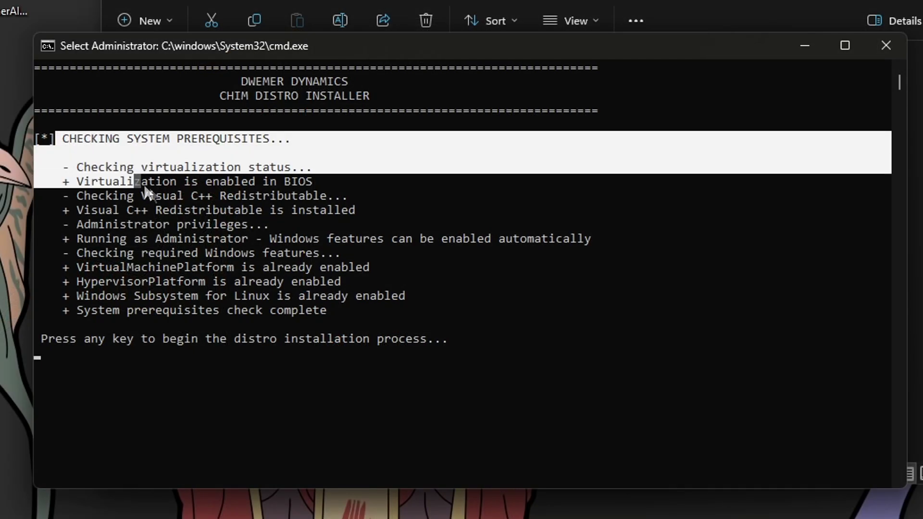
drag(147, 193, 383, 315)
click(380, 312)
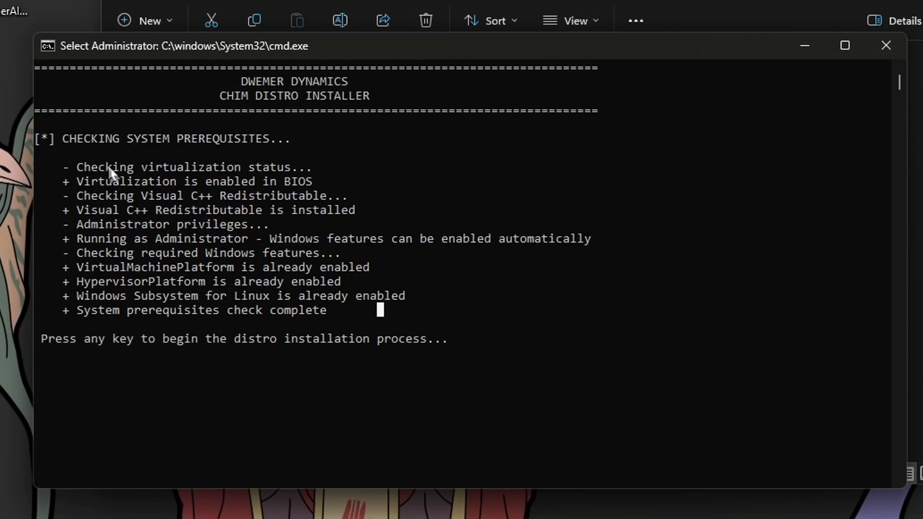
click(495, 339)
key(Escape)
key(Return)
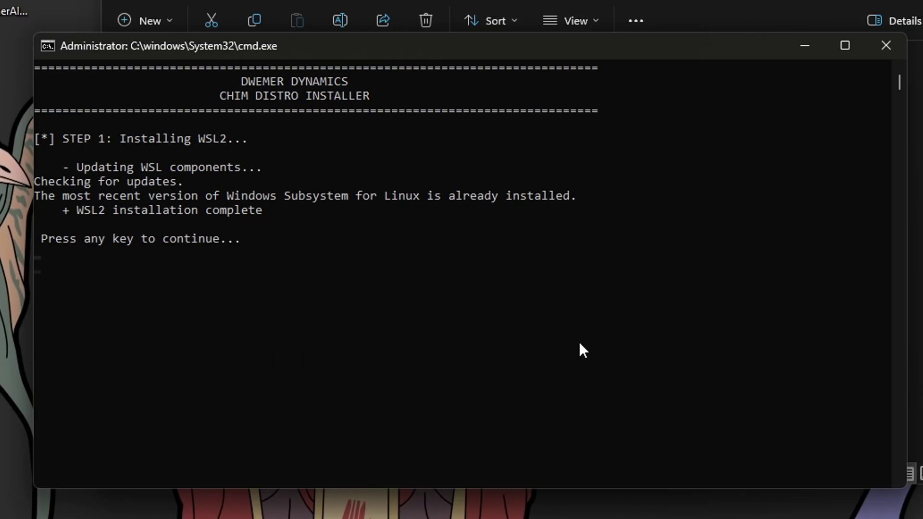
key(Return)
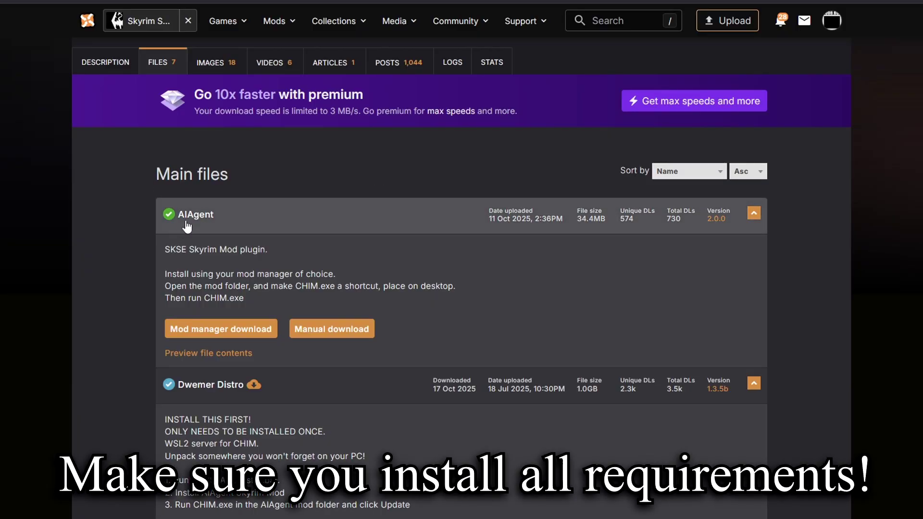
Manually download the AIAgent main file from Nexus Mods and install it in Mod Organizer as AIAgent
click(328, 333)
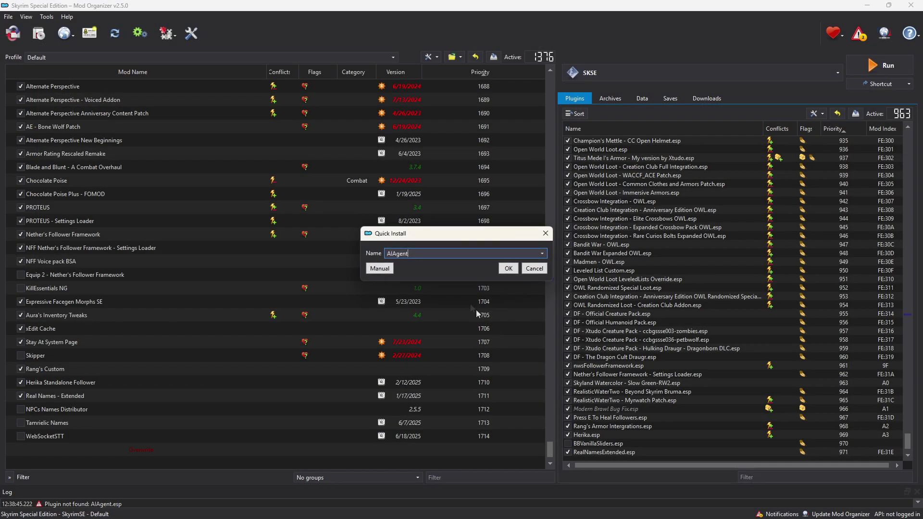
click(509, 268)
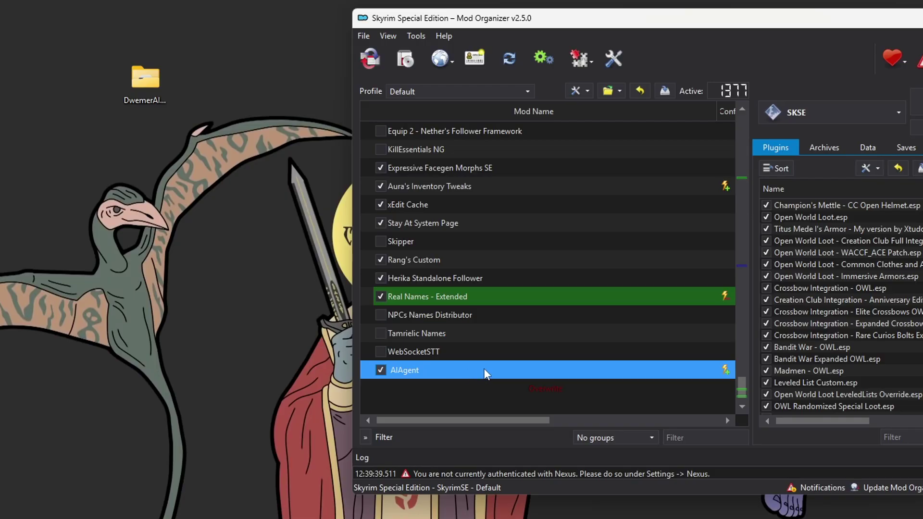
Create a shortcut to CHIM.exe from the AIAgent mod folder and move it to the desktop
right_click(484, 369)
click(552, 343)
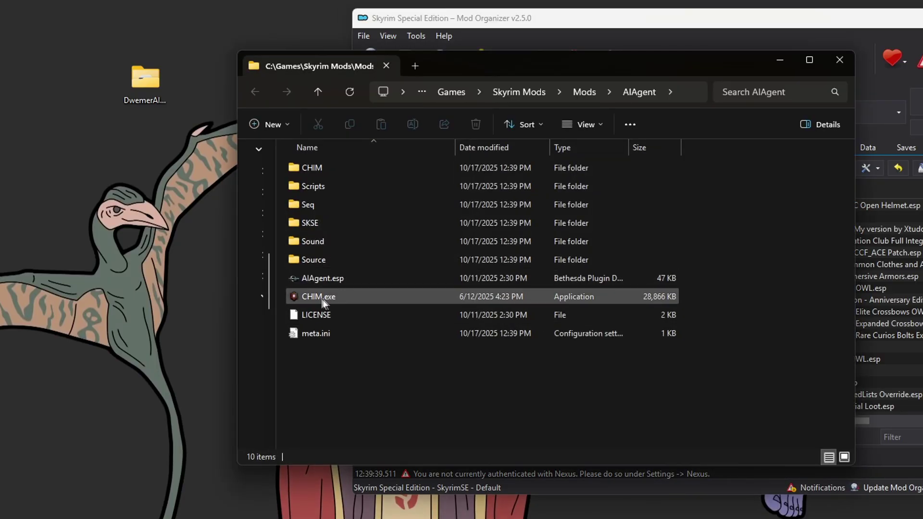
click(330, 298)
right_click(330, 298)
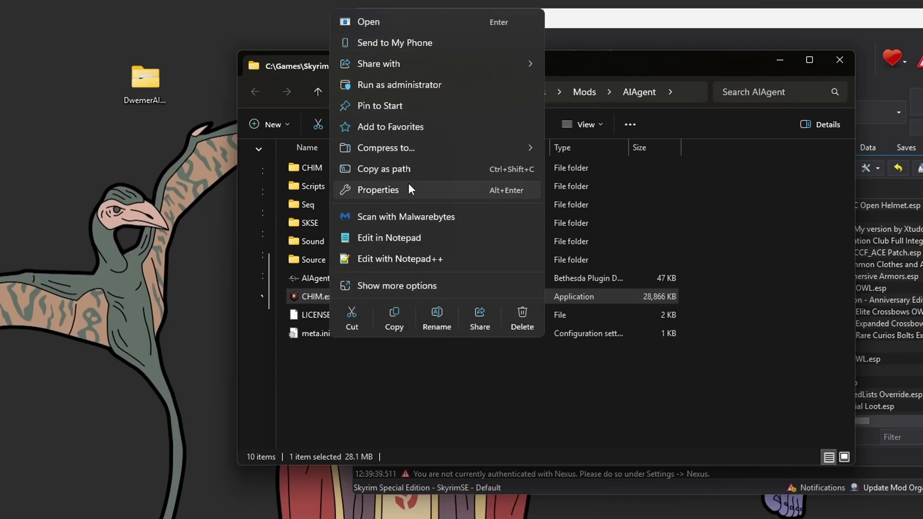
click(398, 286)
click(406, 217)
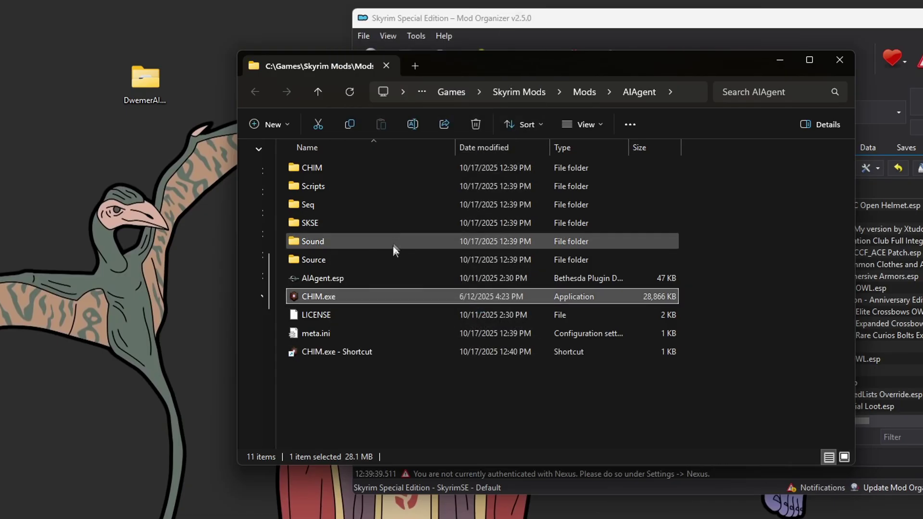
click(339, 315)
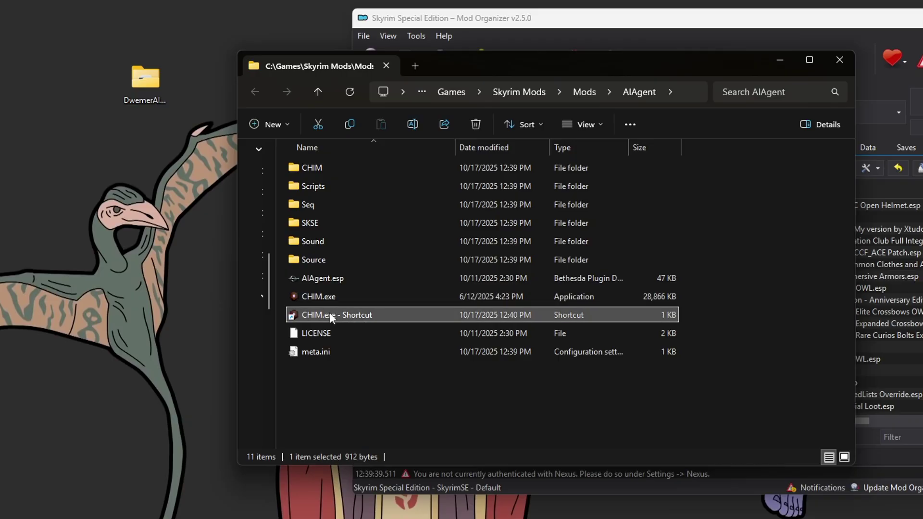
drag(330, 313, 87, 162)
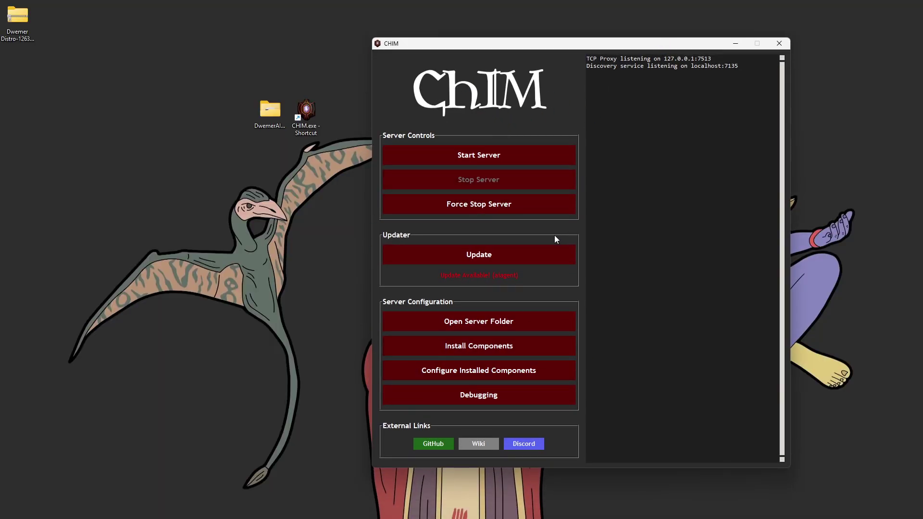
Update the CHIM distro and server components from the CHIM launcher
click(476, 262)
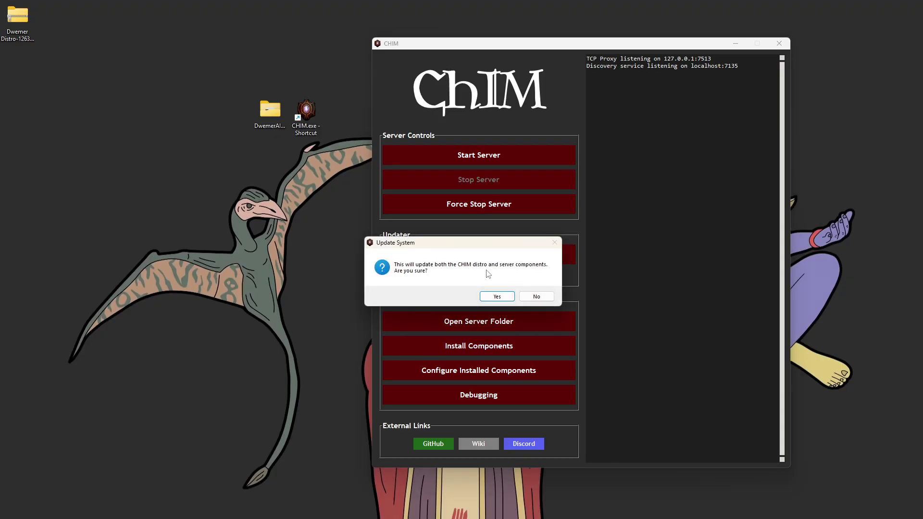
click(499, 296)
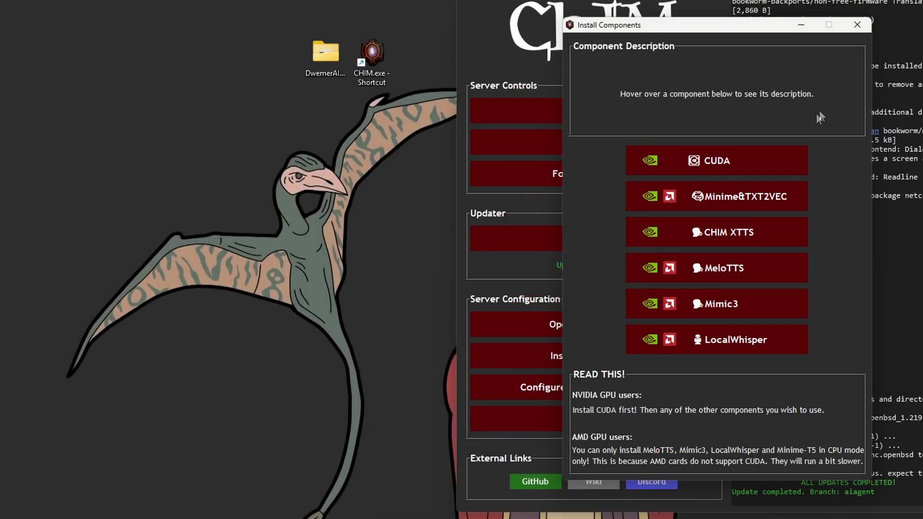
Install the CUDA component and agree to the Nvidia cuDNN License Agreement
mouse_move(624, 198)
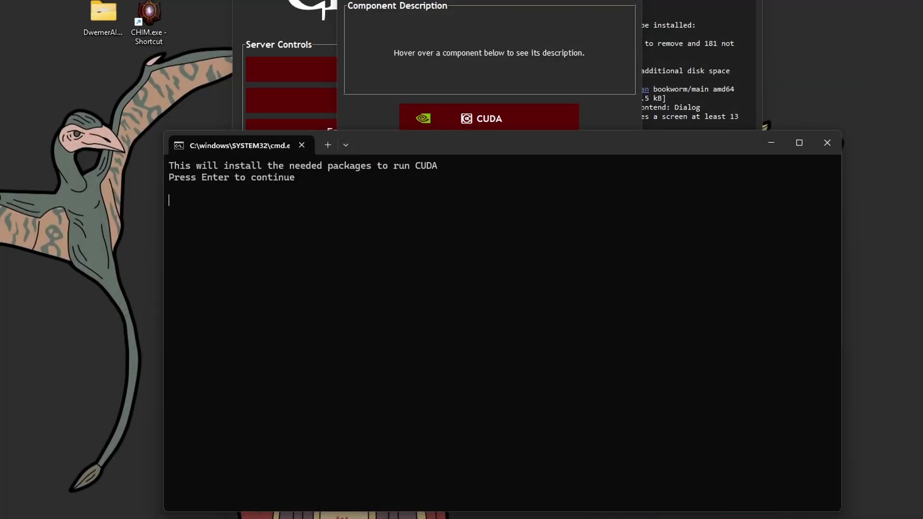
key(Return)
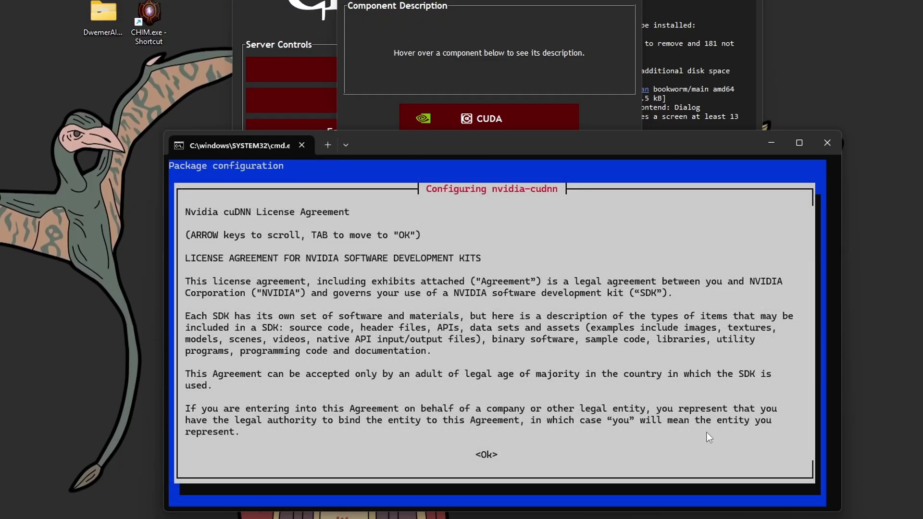
key(Tab)
key(Return)
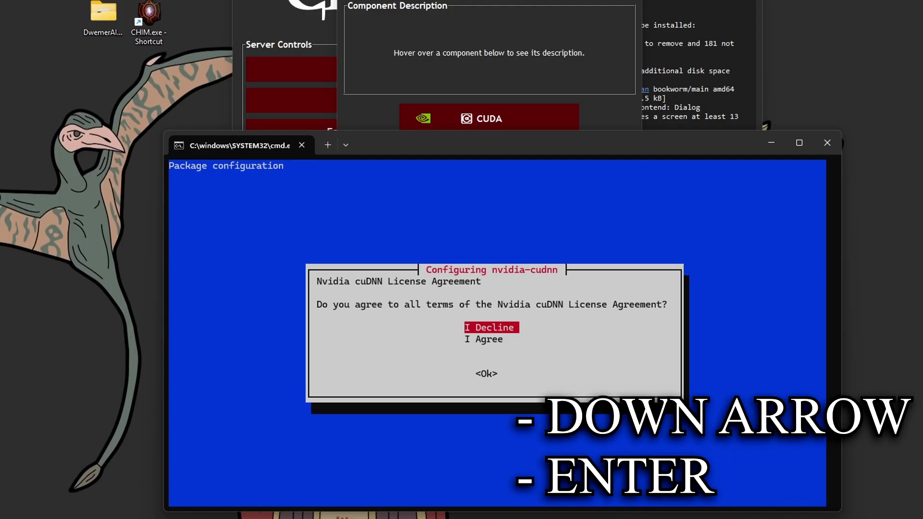
key(Down)
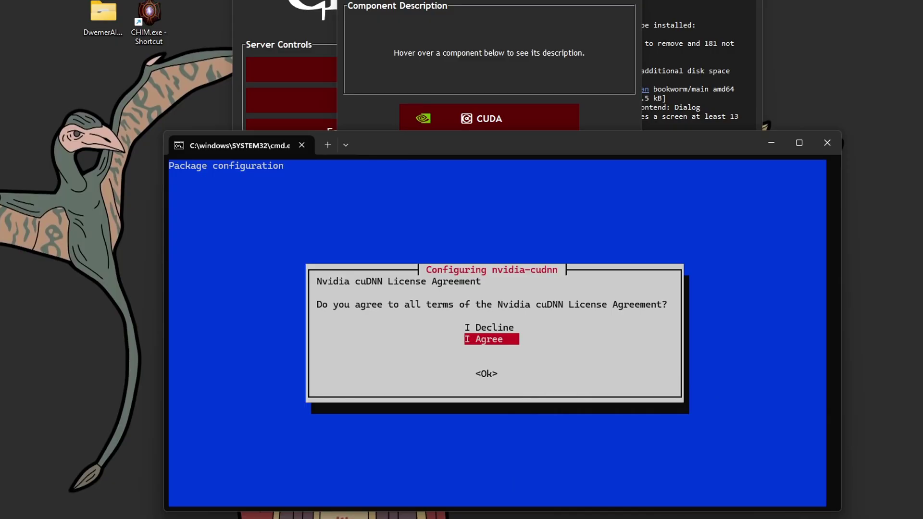
key(Return)
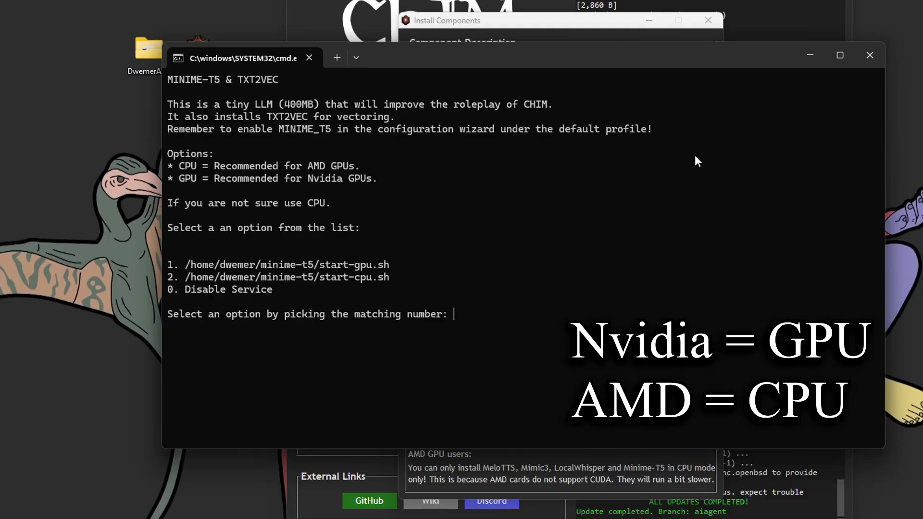
Choose option 1, start-gpu.sh, for the Minime-T5 and TXT2VEC service
text(1)
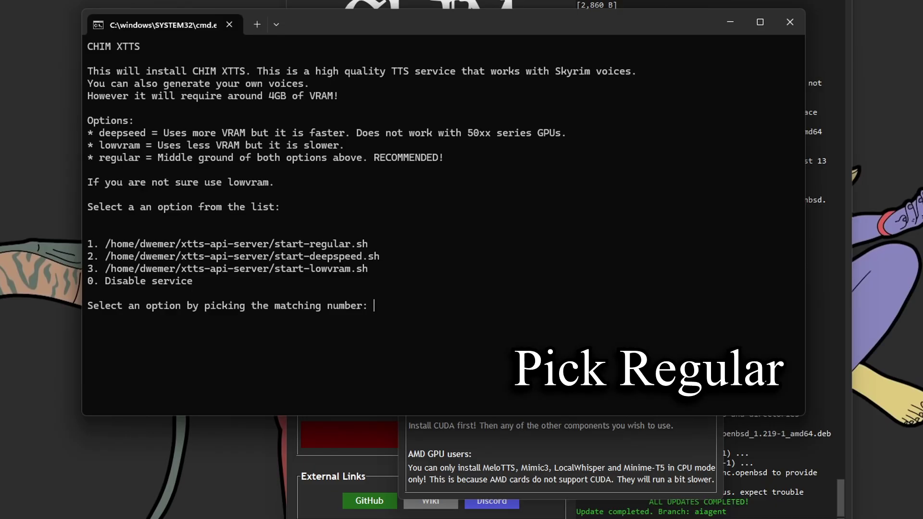
Choose option 1, start-regular.sh, for CHIM XTTS, let its model download, and quit the running server
text(1)
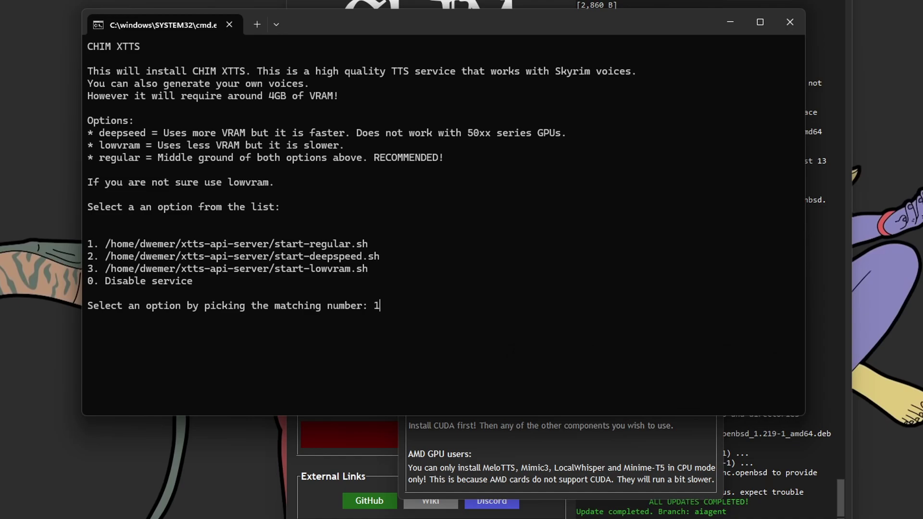
key(Return)
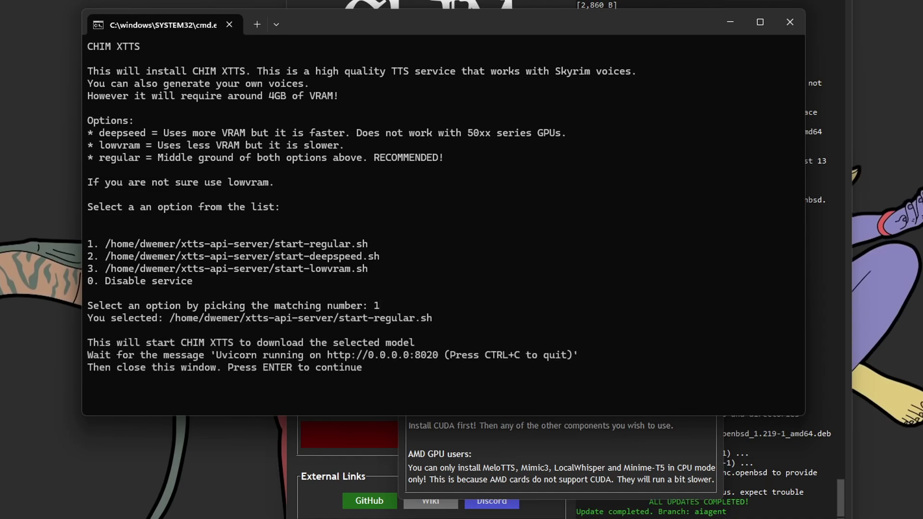
key(Return)
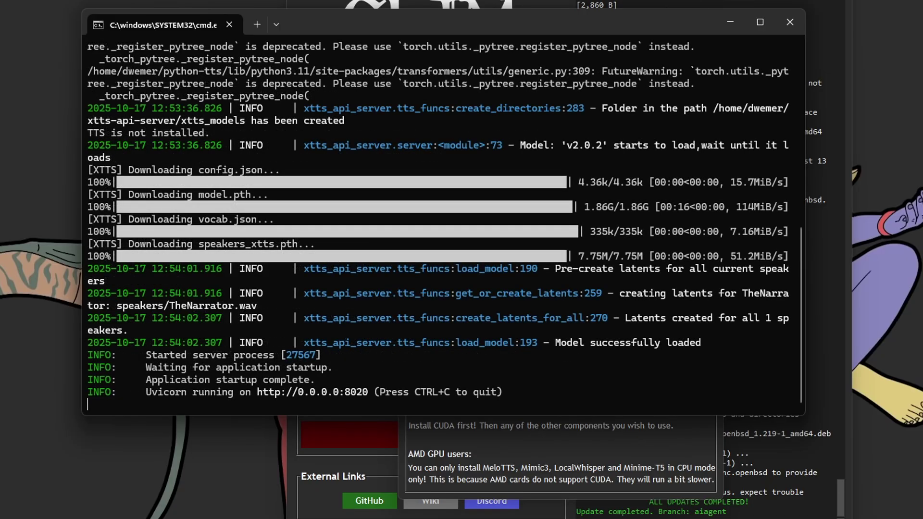
key(ctrl+c)
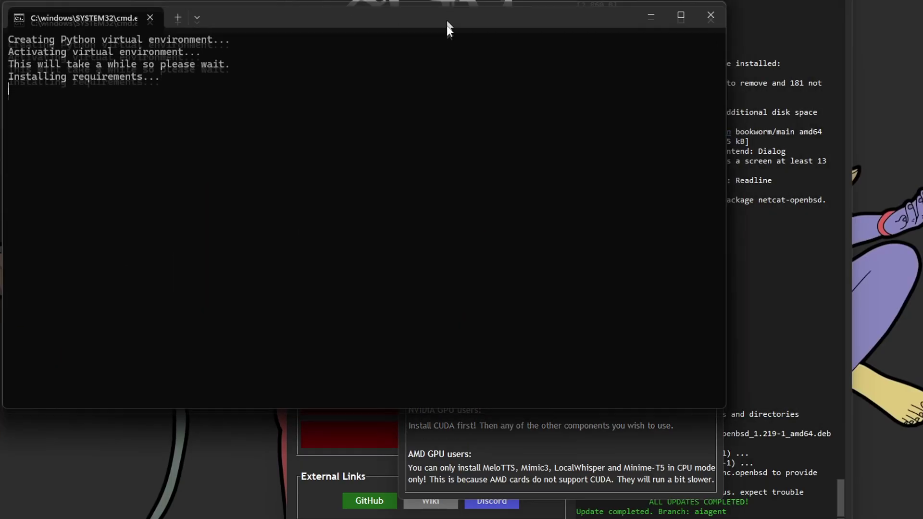
Choose option 1, start-gpu.sh, for Melo-TTS and start the server from the CHIM launcher
drag(446, 25, 507, 97)
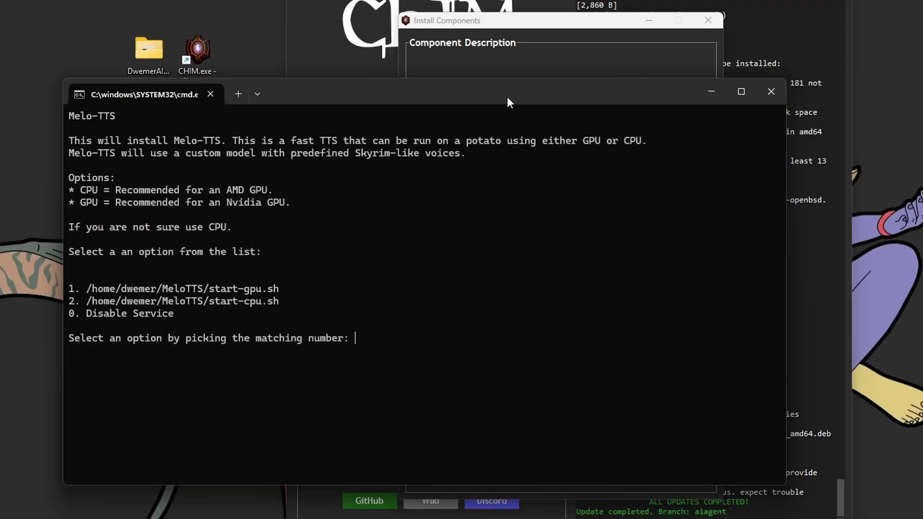
text(1)
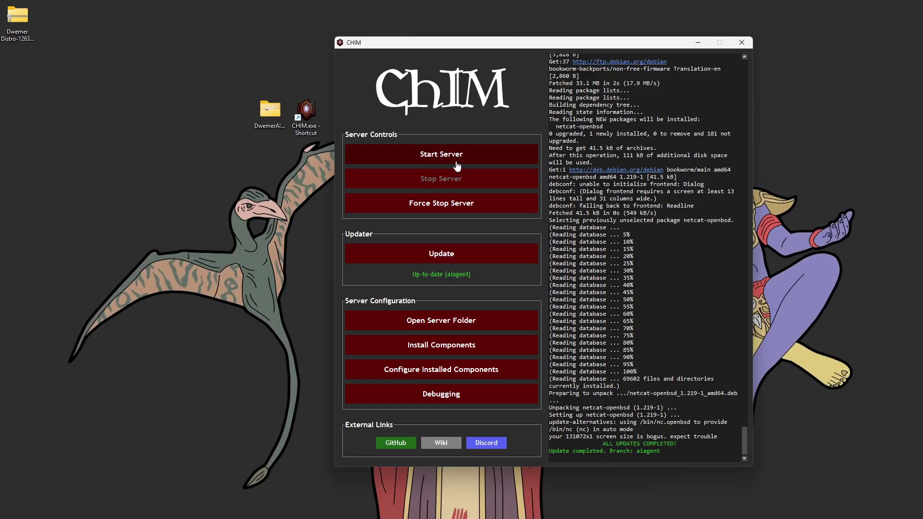
click(457, 166)
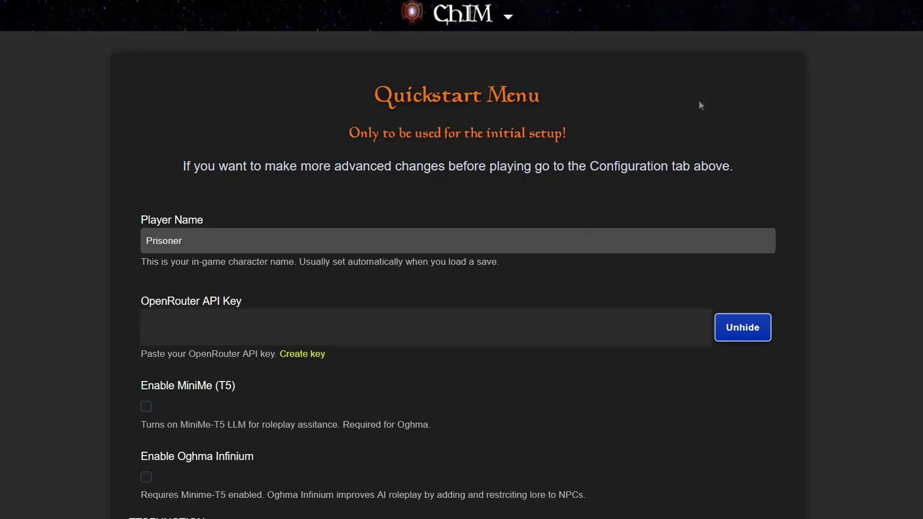
Set the Player Name to RANGROO in the Quickstart Menu and paste the OpenRouter API key
click(430, 237)
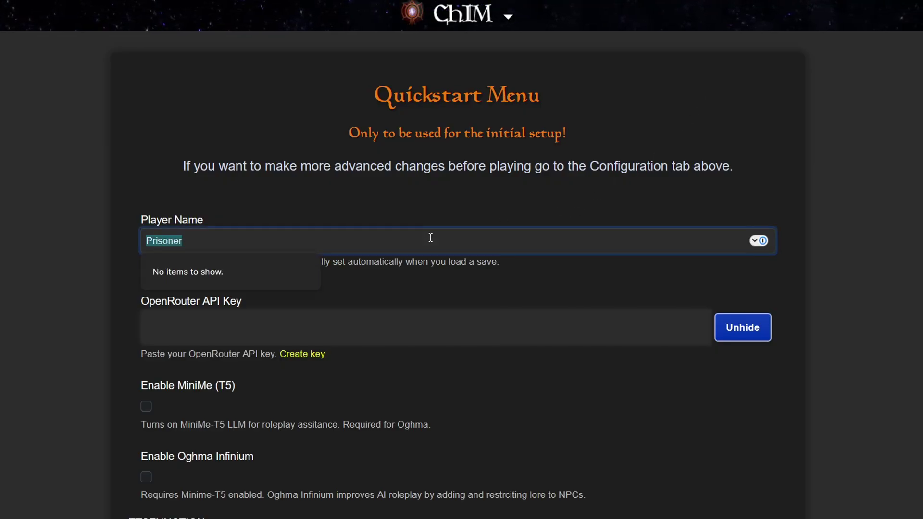
text(RANGROO)
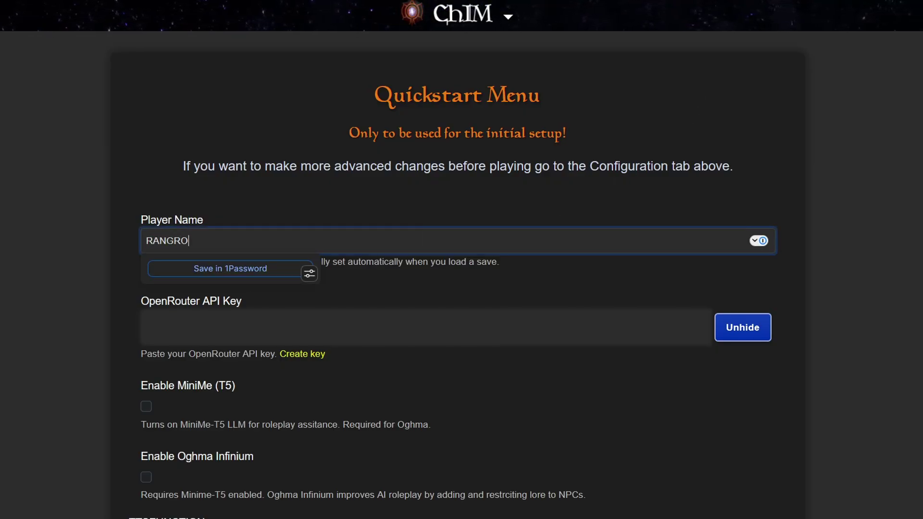
click(483, 286)
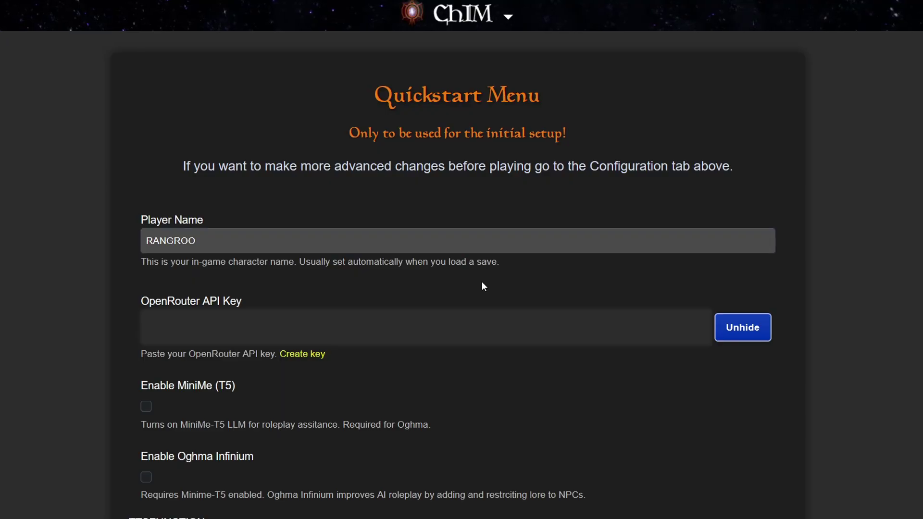
scroll(481, 282, down, 1)
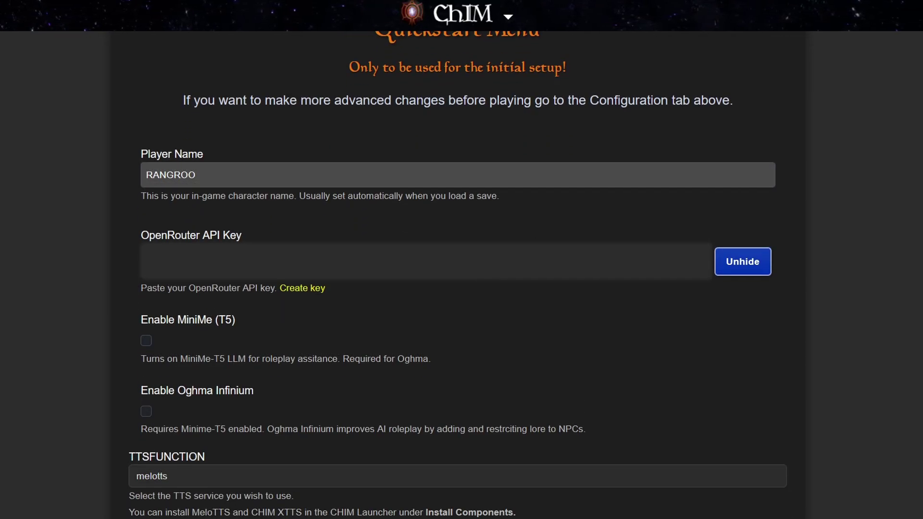
click(285, 250)
key(ctrl+v)
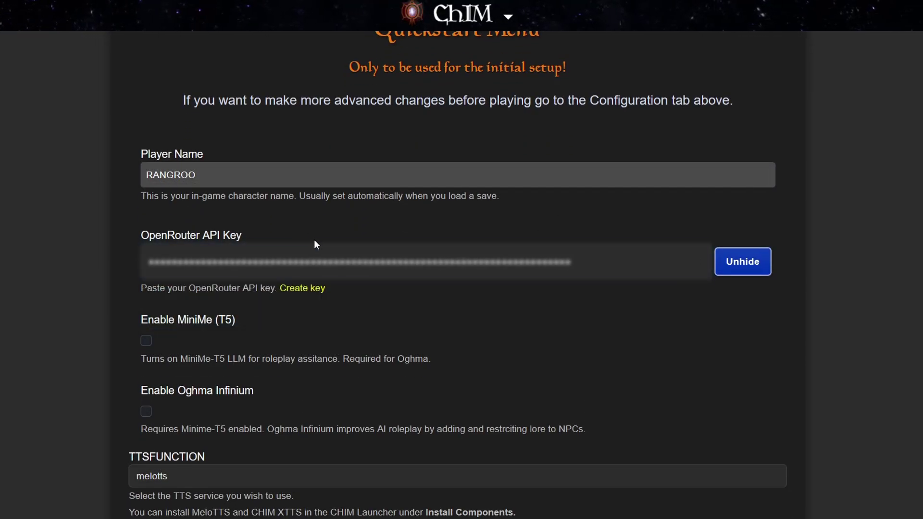
Enable MiniMe (T5) and Oghma Infinium, and set TTSFUNCTION to xtts-fastapi
scroll(313, 240, down, 1)
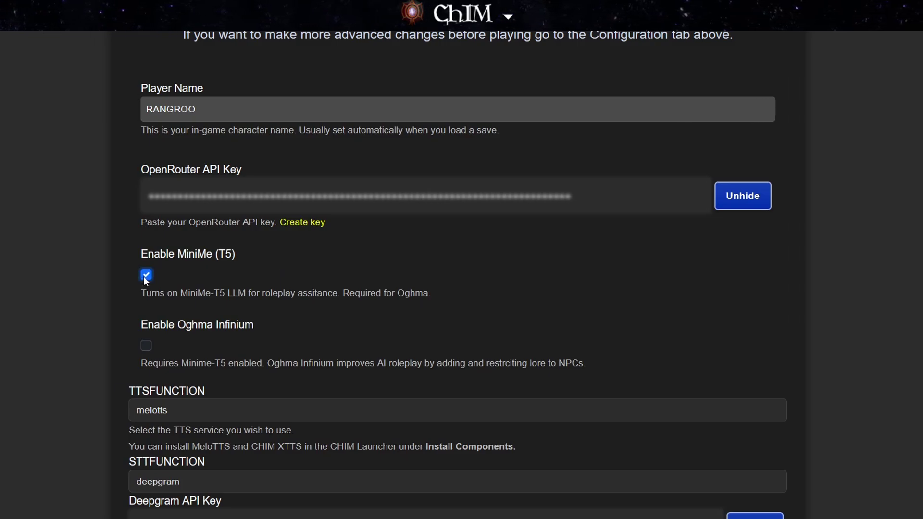
click(147, 347)
scroll(147, 348, down, 4)
click(196, 212)
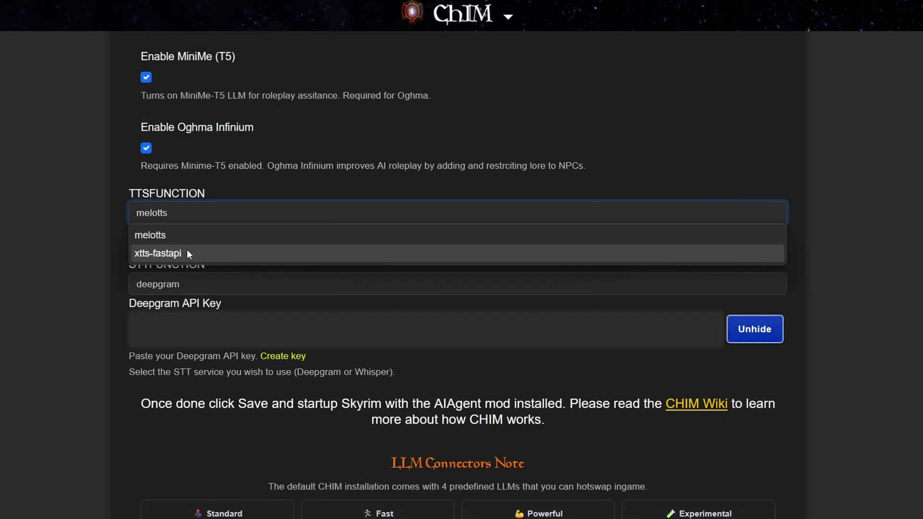
click(188, 251)
Set STTFUNCTION to deepgram and paste the Deepgram API key
click(217, 283)
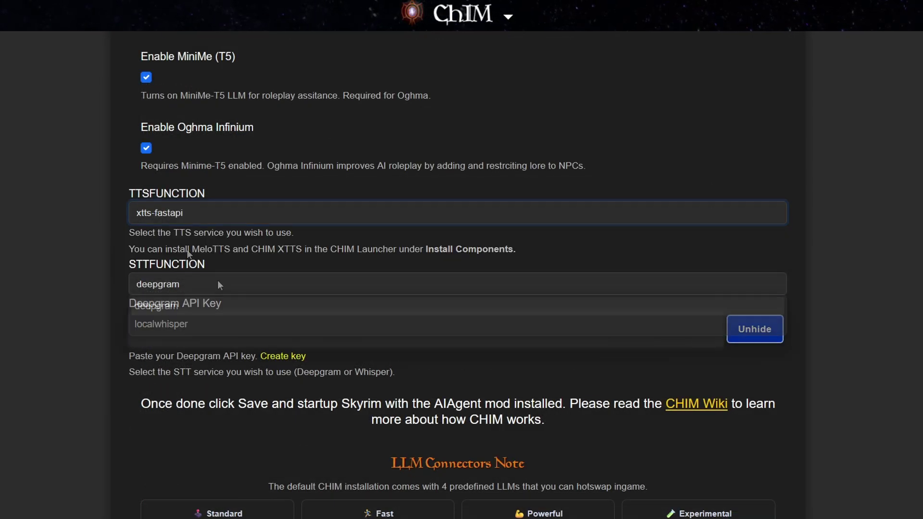
click(178, 309)
click(213, 330)
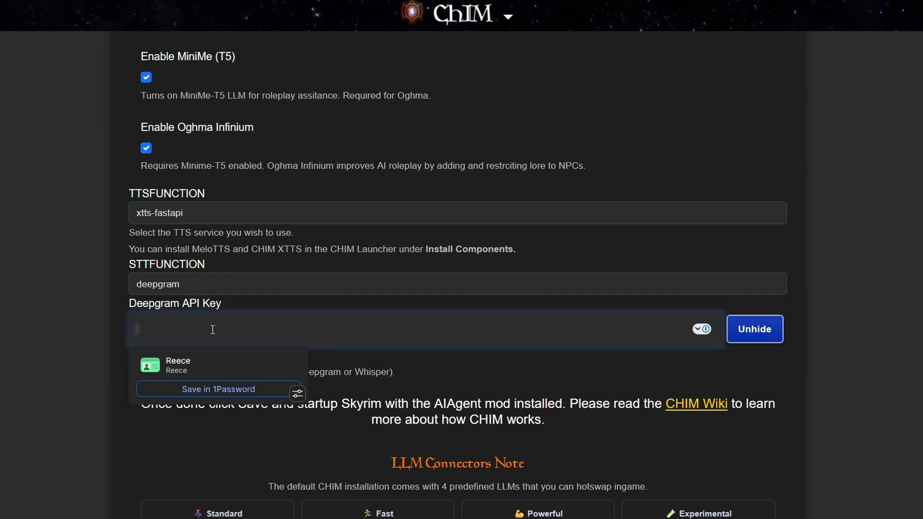
key(ctrl+v)
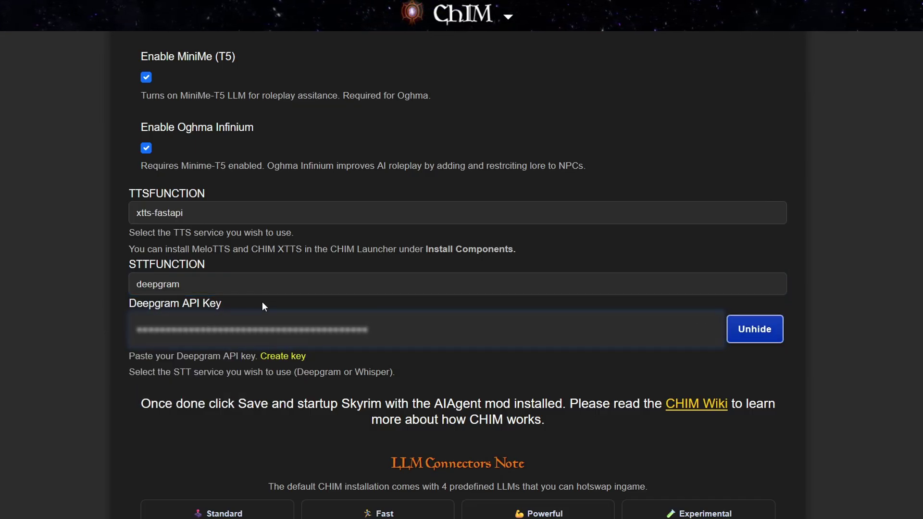
Save the Quickstart Menu settings
scroll(261, 301, down, 1)
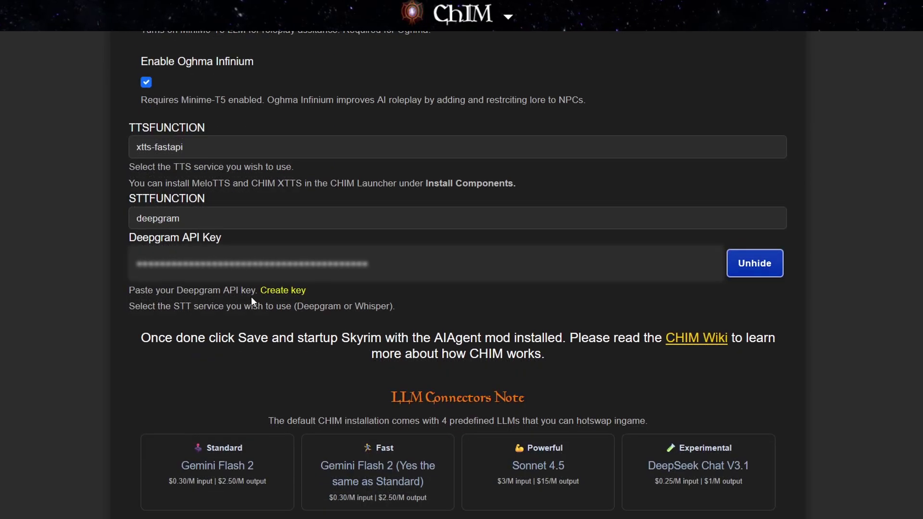
scroll(247, 296, down, 2)
scroll(248, 294, down, 1)
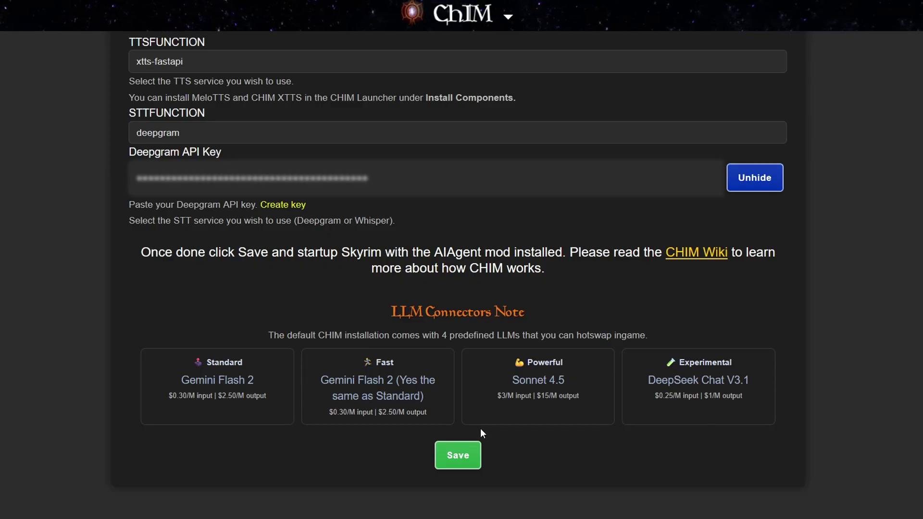
click(462, 457)
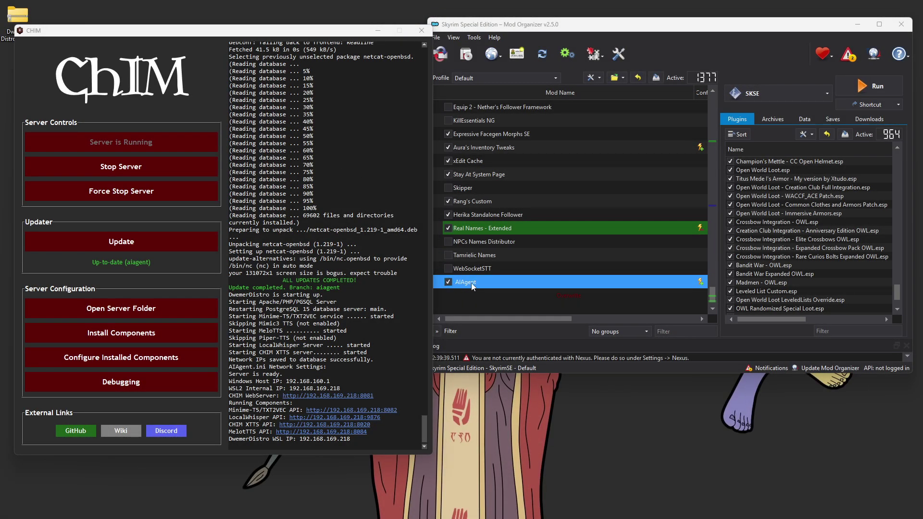
Run SKSE from Mod Organizer to launch Skyrim, and open CHIM's in-game mod configuration
click(869, 86)
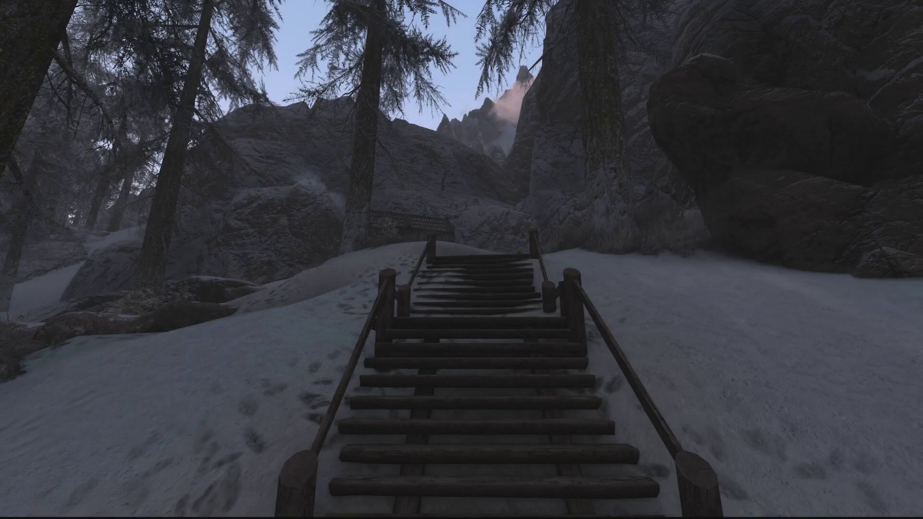
key(Escape)
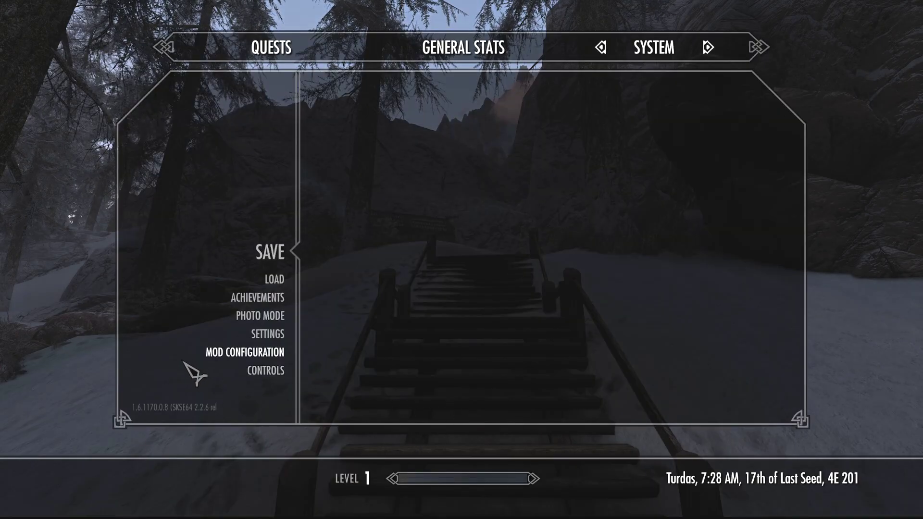
click(241, 353)
click(234, 172)
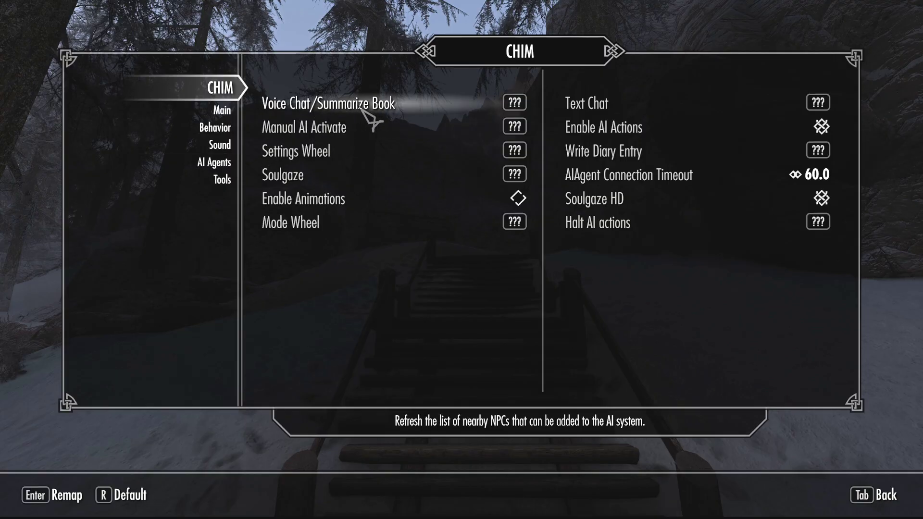
Map Voice Chat/Summarize Book to X and Text Chat to numpad 0 in the CHIM configuration
click(362, 109)
key(x)
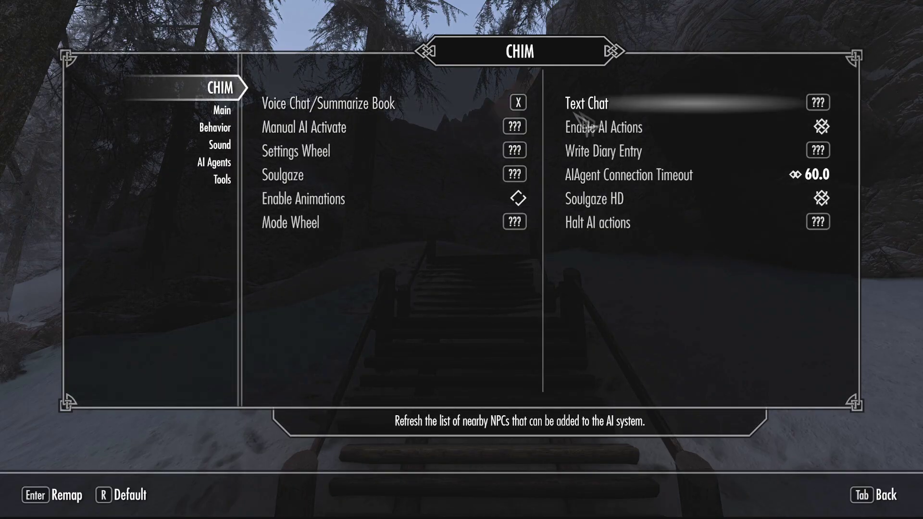
click(660, 109)
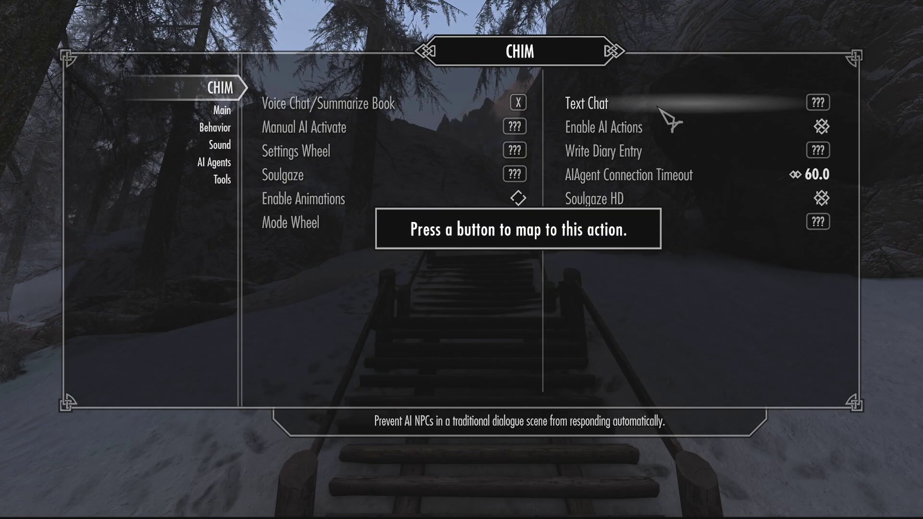
key(KP_0)
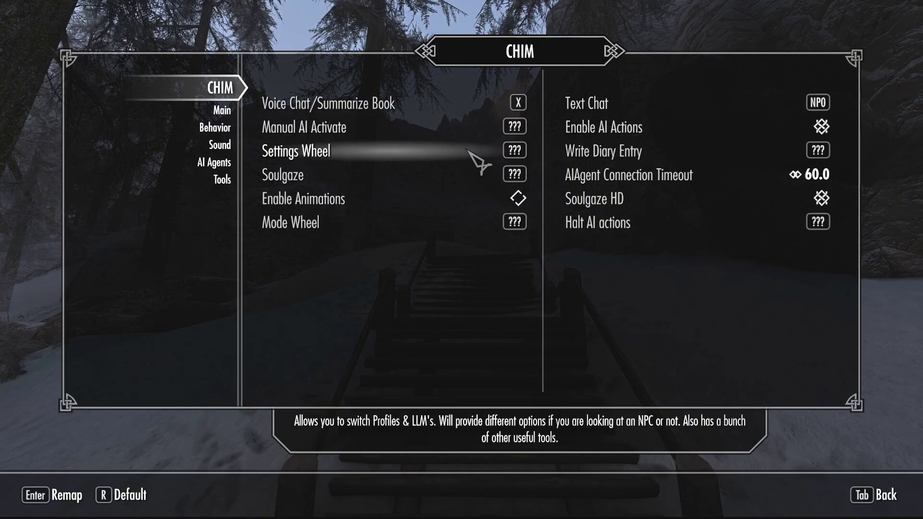
Map Settings Wheel to numpad 1 and Mode Wheel to numpad 2, accepting the hotkey conflicts, and return to the game
click(468, 152)
key(KP_1)
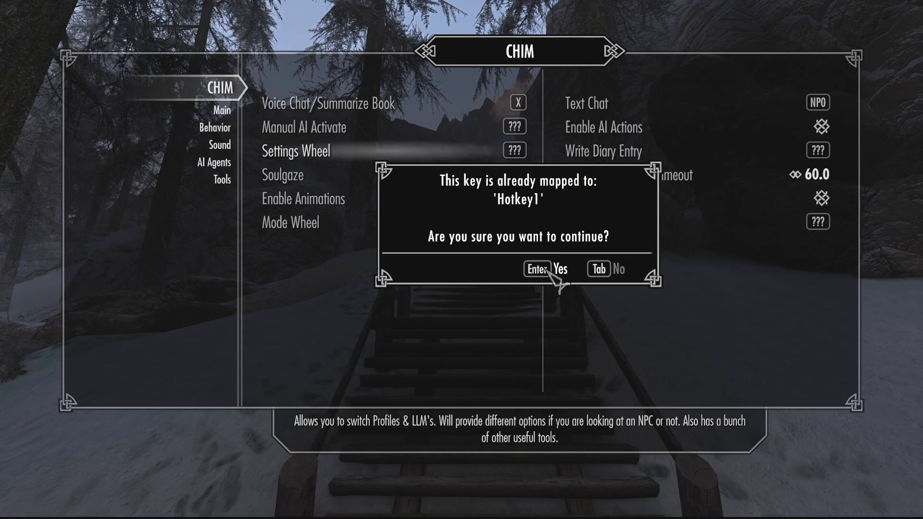
key(Return)
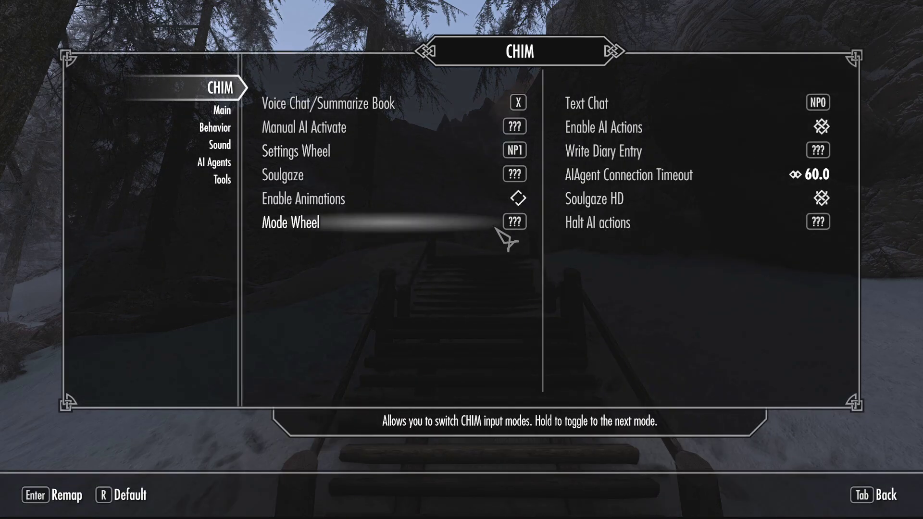
click(497, 230)
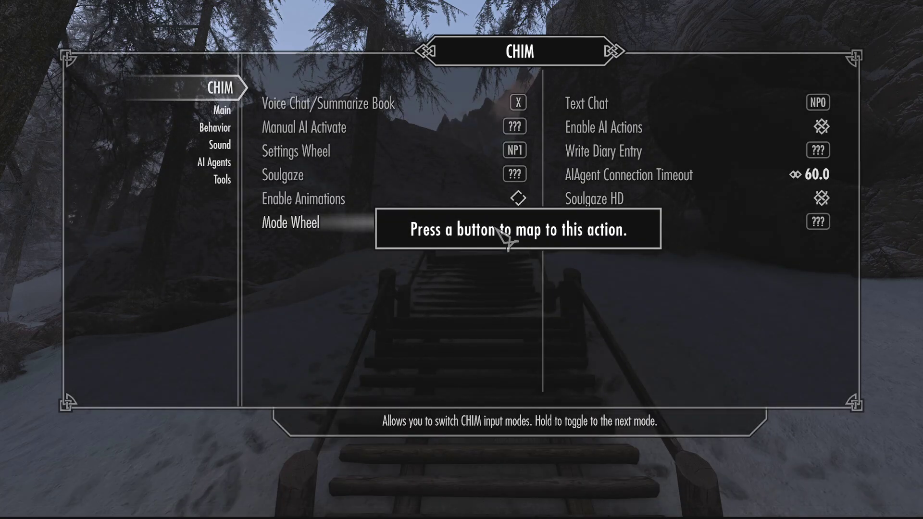
key(KP_2)
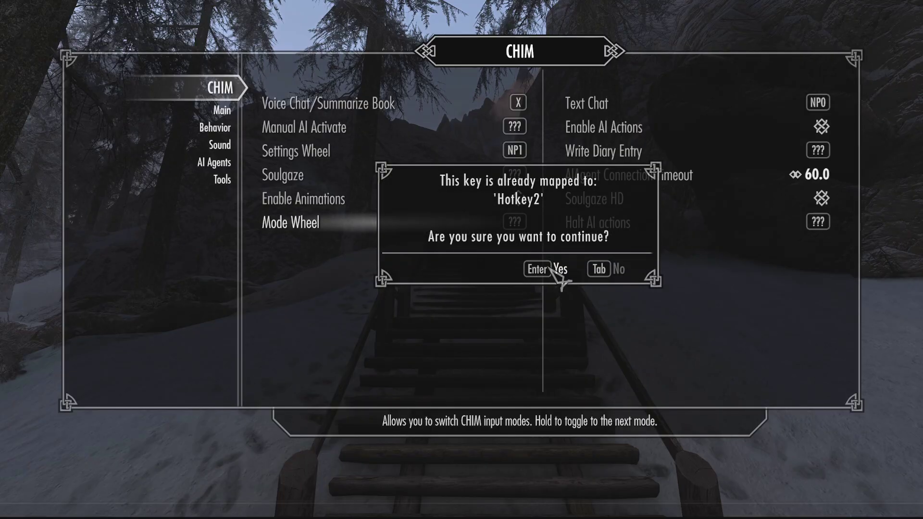
click(553, 267)
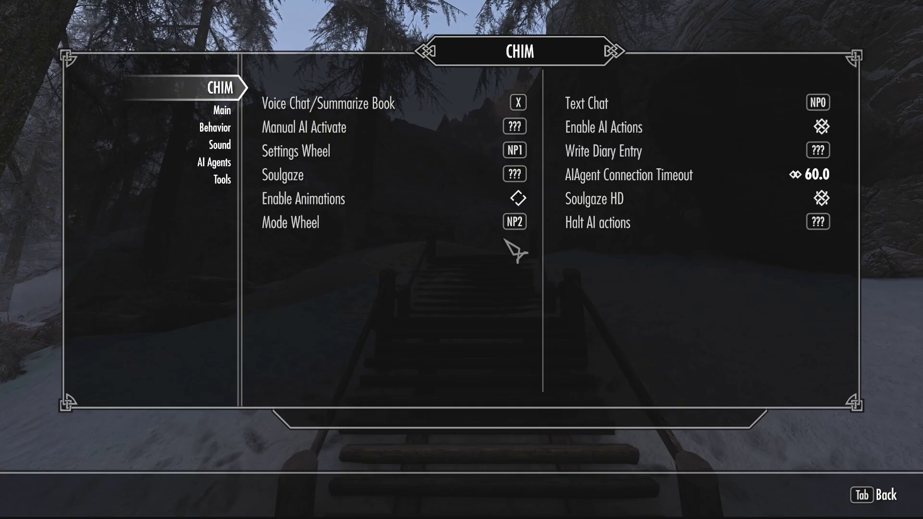
key(Tab)
key(Tab)
key(Tab)
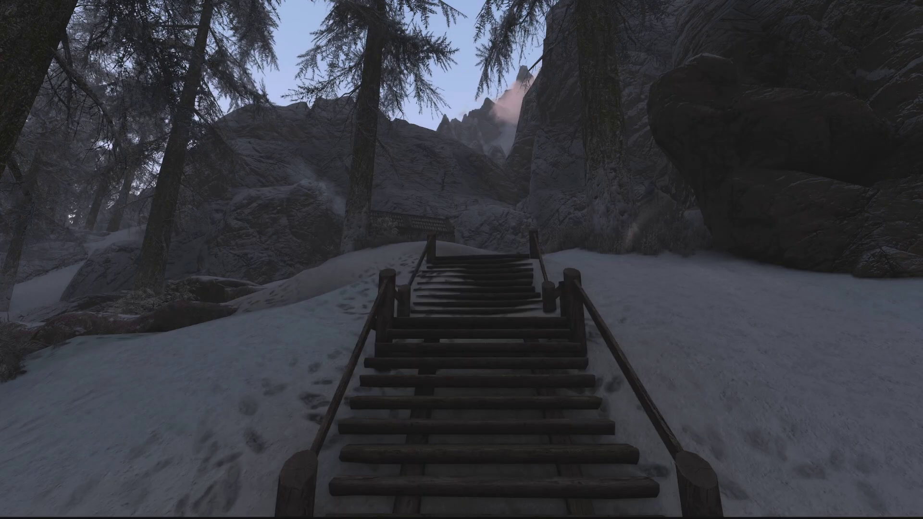
Walk up the stairs and around the cabin to the NPC by the bench, and record a CHIM voice message
key(w)
key(w)
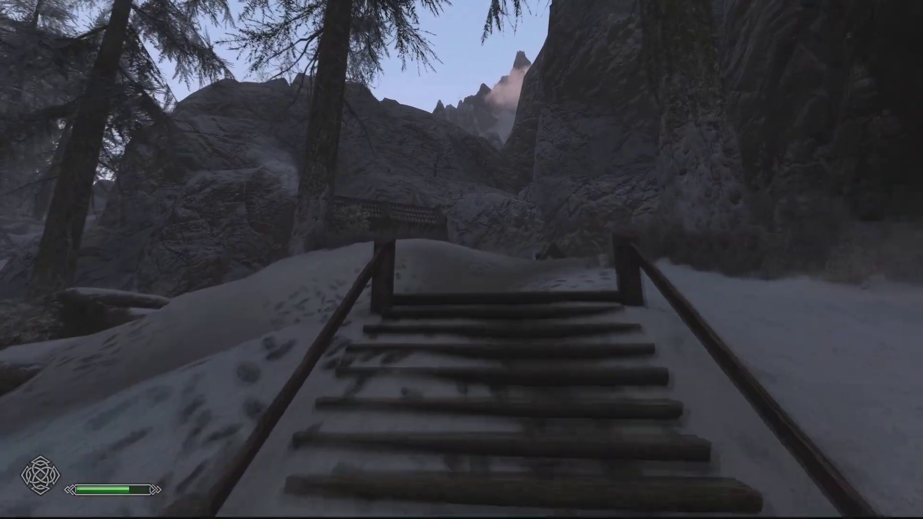
key(w)
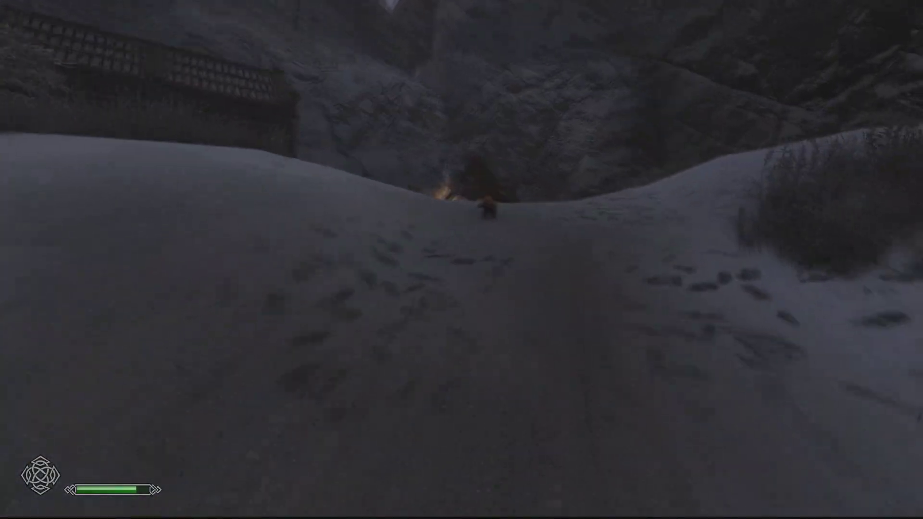
key(w)
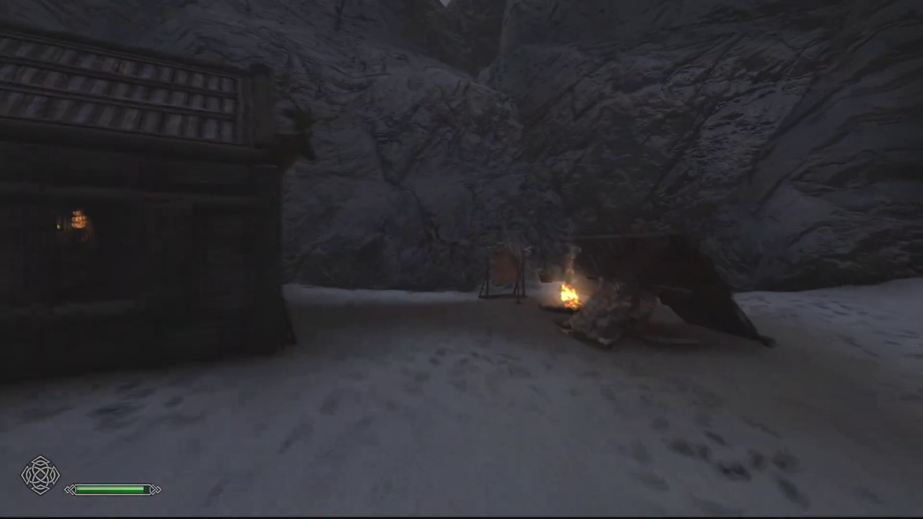
key(w)
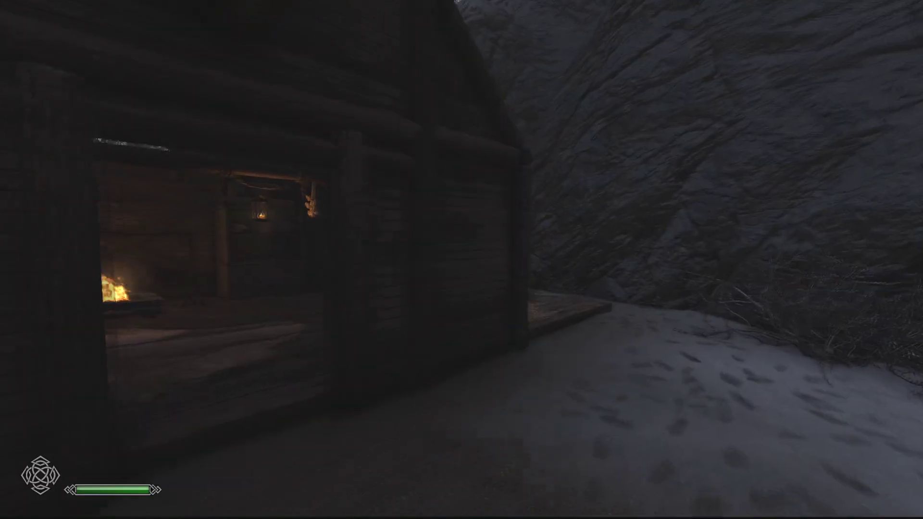
key(w)
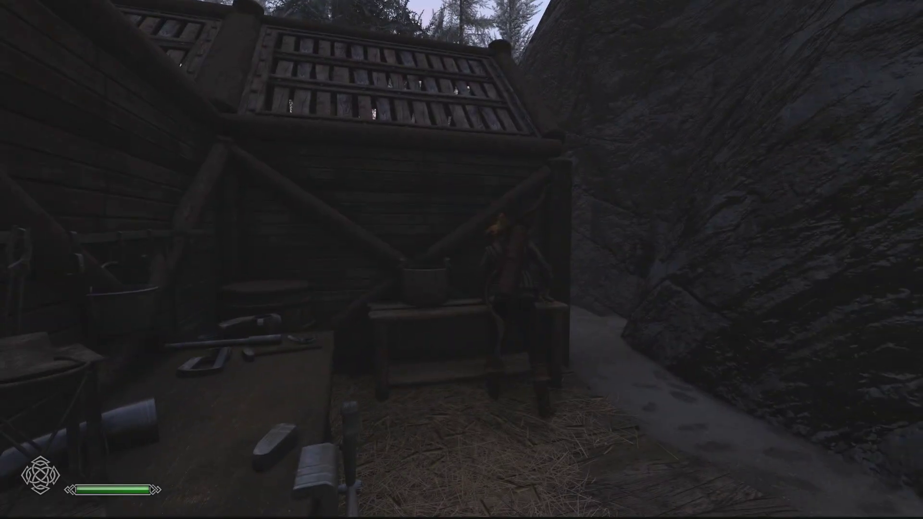
key(n)
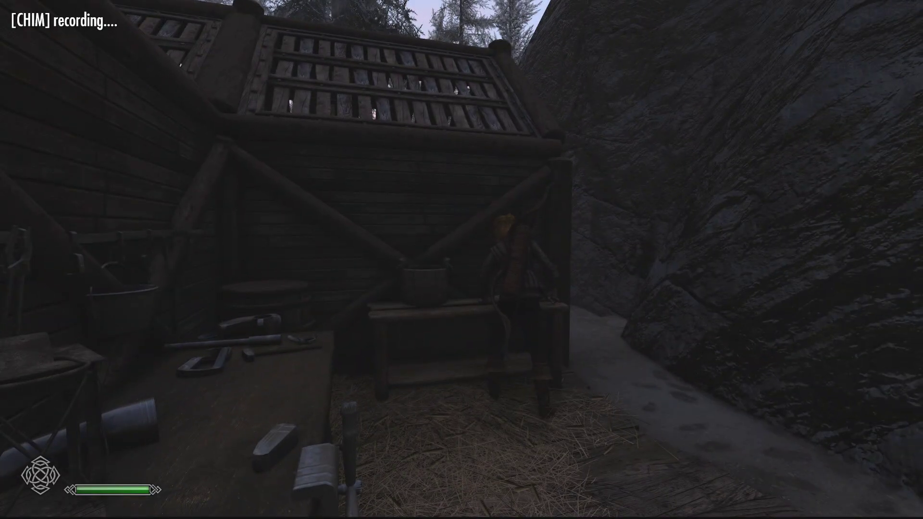
key(n)
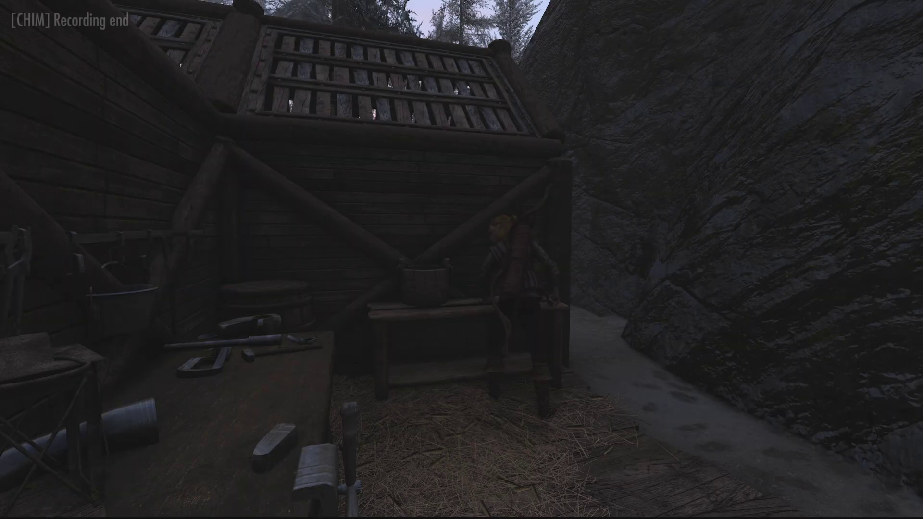